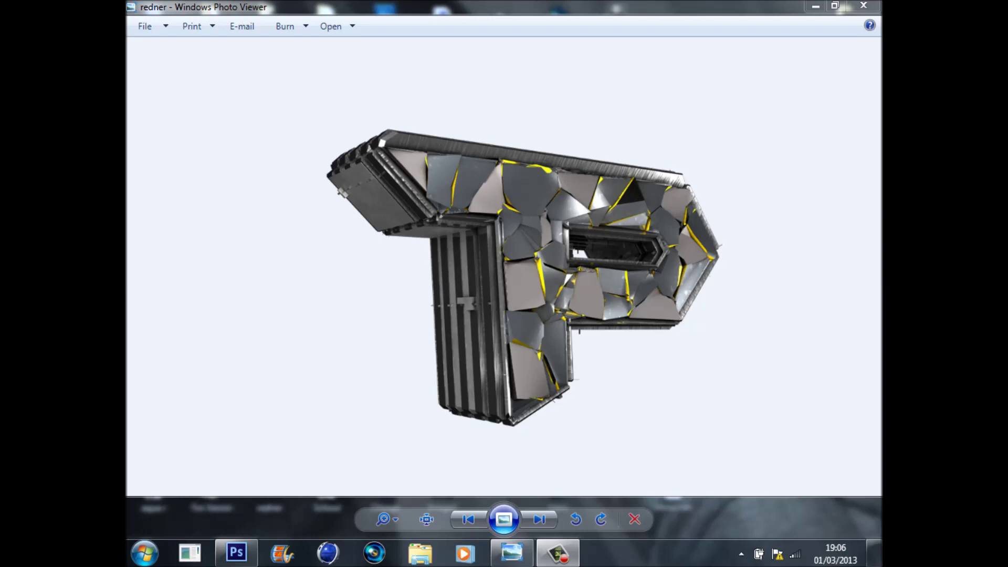
# - Close the redner image preview, switch to Photoshop, and close Fireworks
pyautogui.click(864, 6)
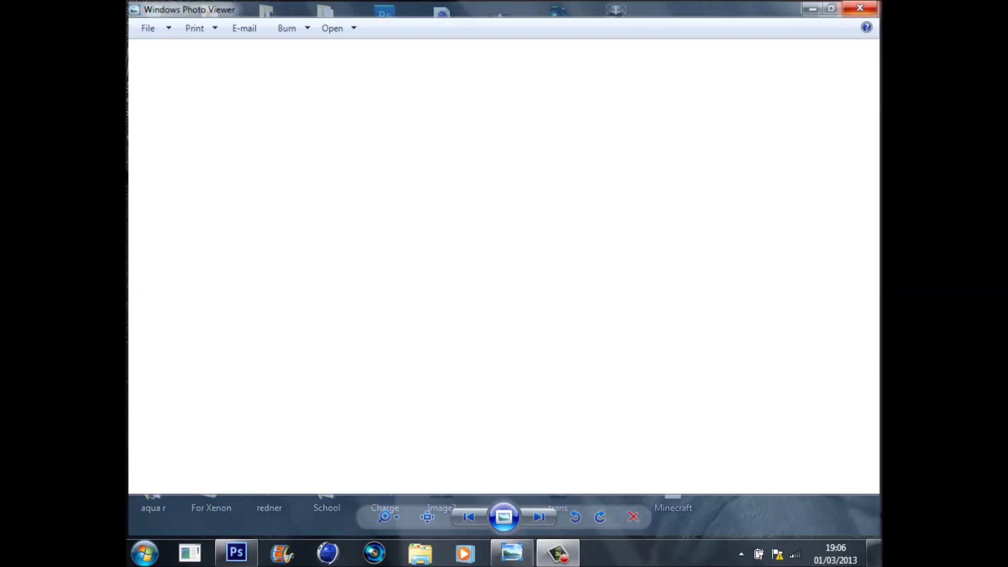
pyautogui.moveTo(269, 491); pyautogui.dragTo(638, 555)
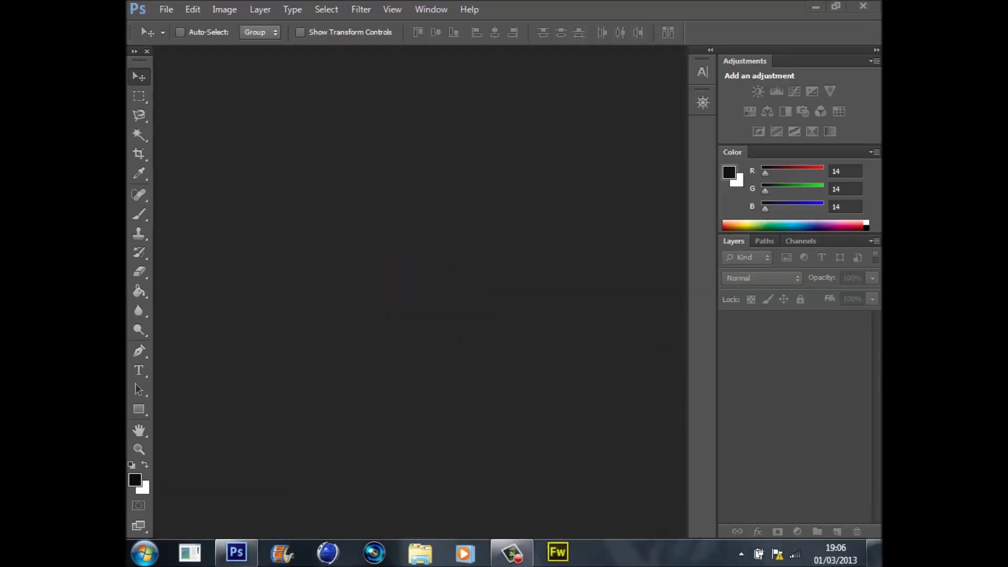
pyautogui.rightClick(558, 552)
pyautogui.click(553, 513)
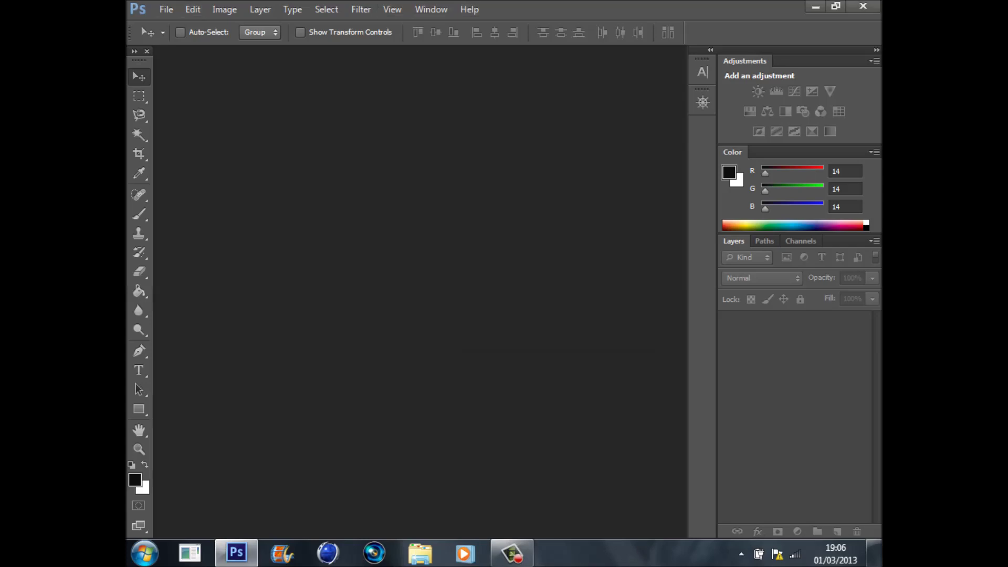
# - Create a new 800 × 800 pixel RGB document at 72 pixels/inch
pyautogui.click(166, 8)
pyautogui.click(168, 25)
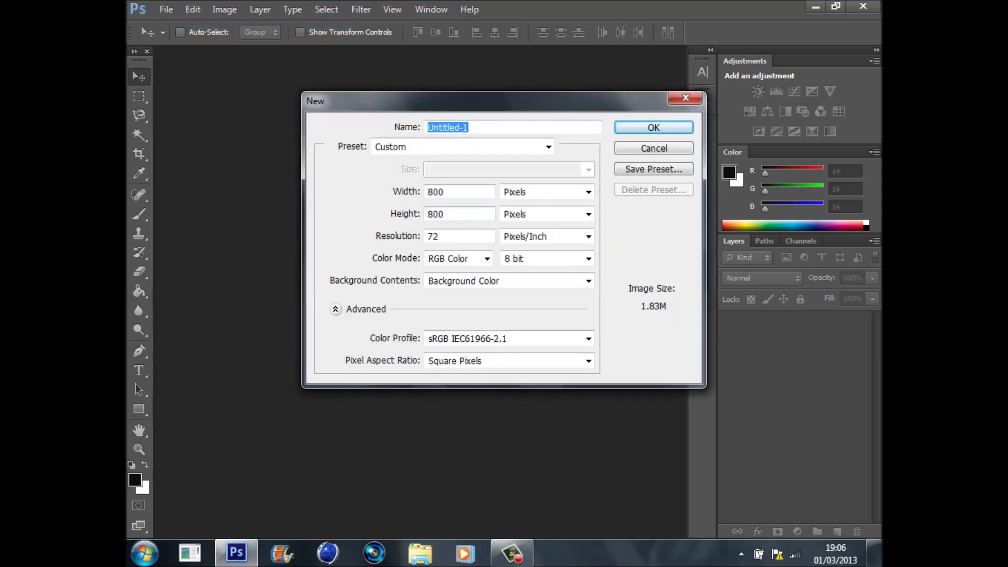
pyautogui.press('Return')
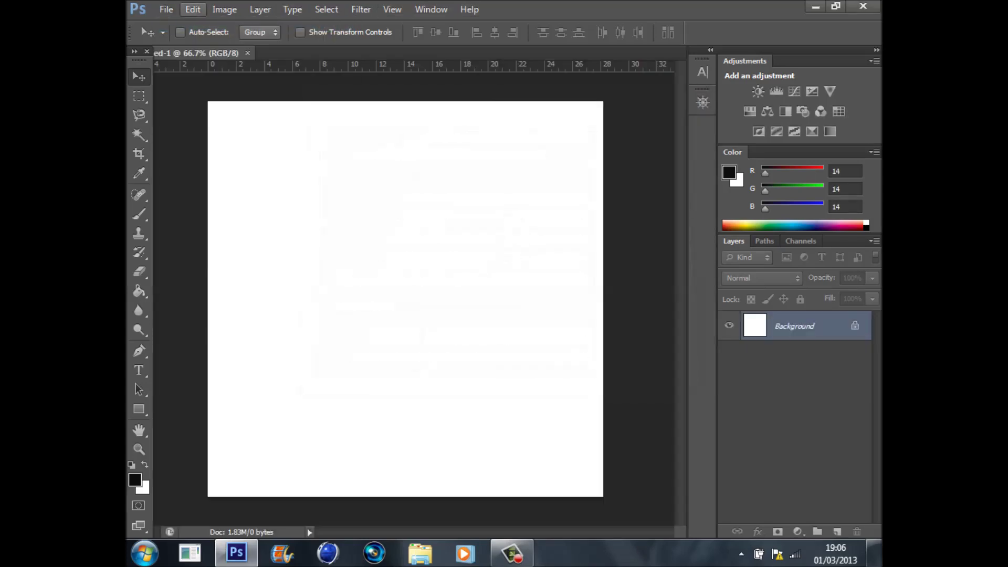
# - Place the redner PNG from the Desktop into the new document and commit the placement
pyautogui.click(166, 9)
pyautogui.click(173, 251)
pyautogui.click(167, 113)
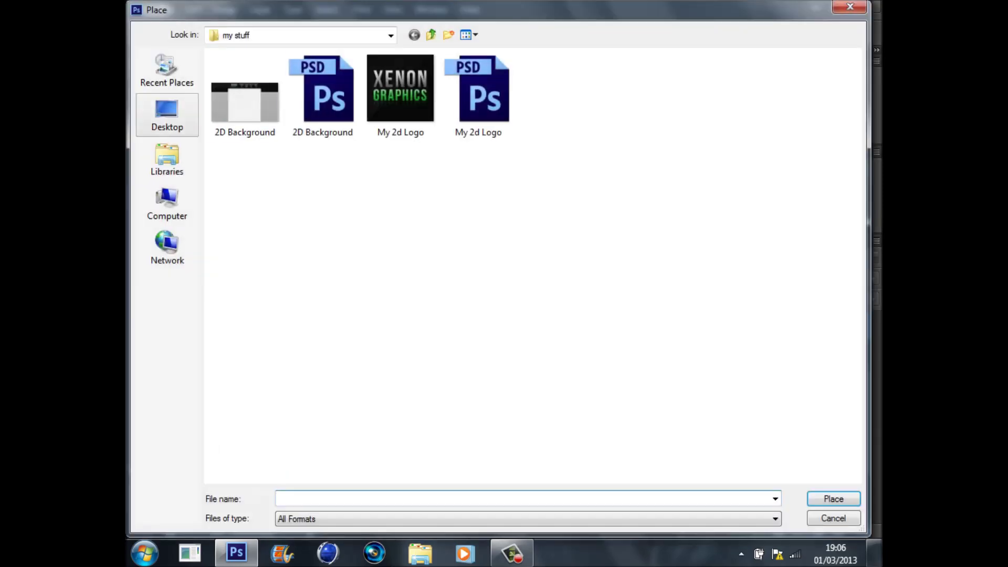
pyautogui.scroll(-5, 453, 339)
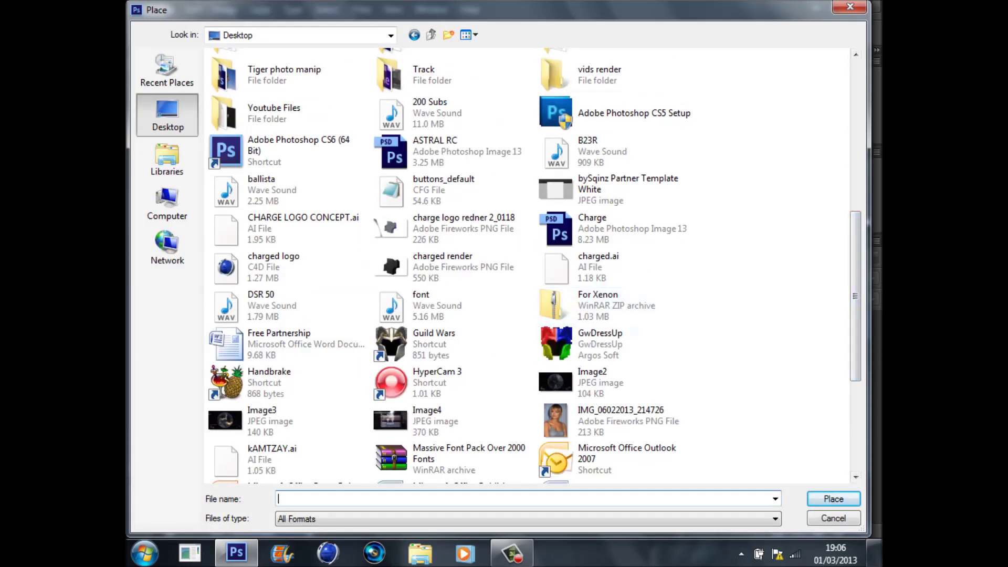
pyautogui.scroll(-3, 527, 266)
pyautogui.moveTo(855, 342); pyautogui.dragTo(855, 385)
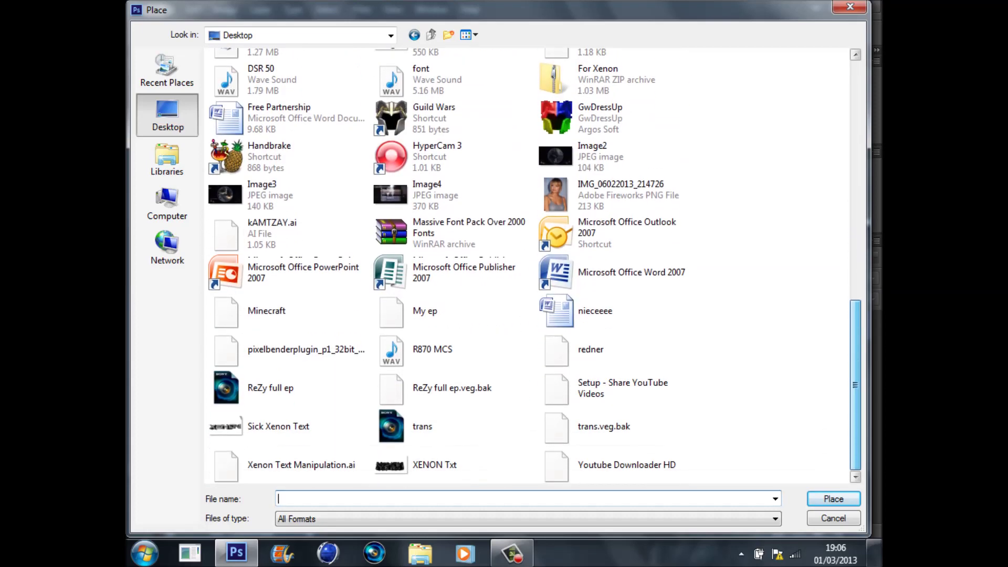
pyautogui.click(618, 349)
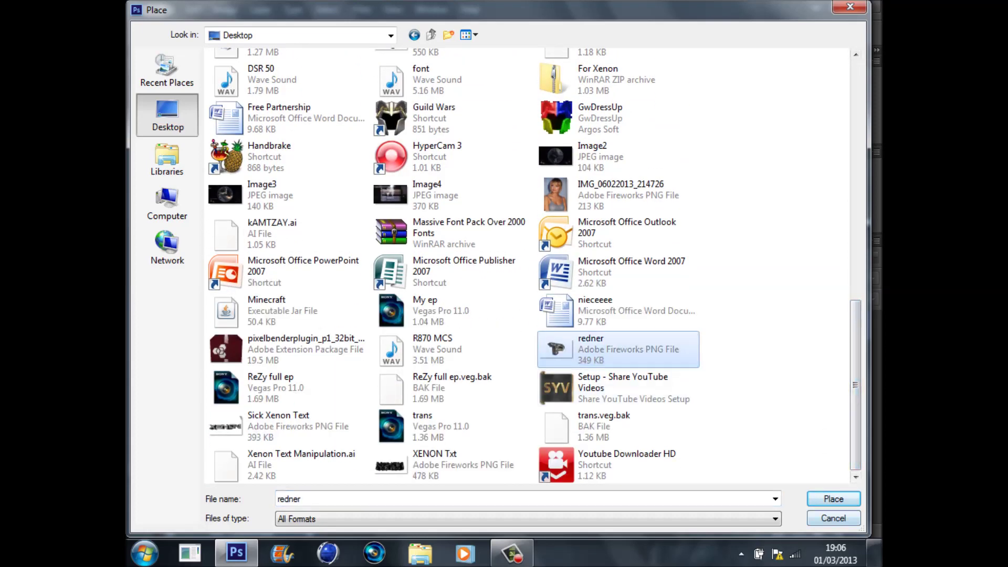
pyautogui.click(833, 499)
pyautogui.click(139, 77)
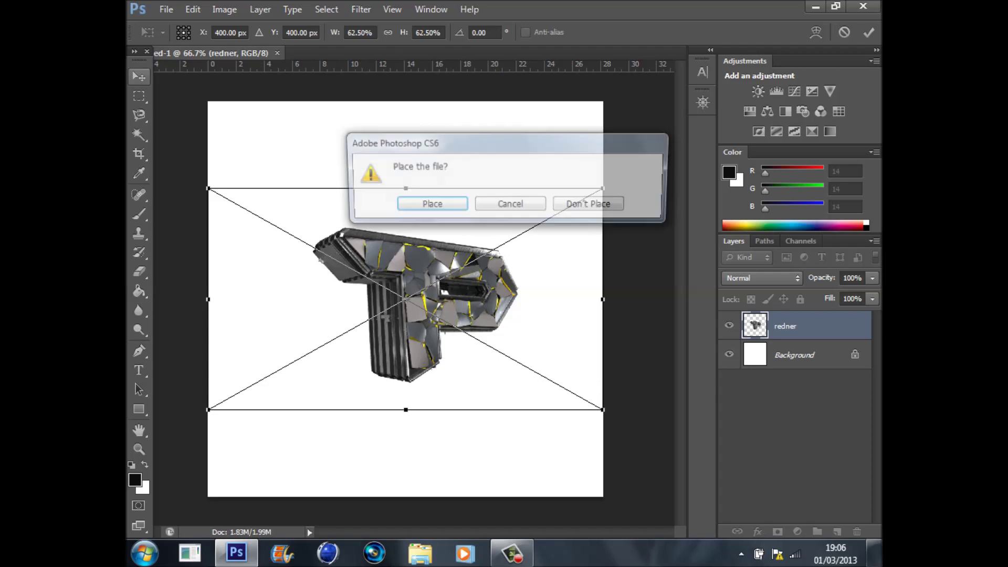
pyautogui.click(428, 204)
# - Scale up the placed redner logo and reposition it so it fills most of the canvas width
pyautogui.moveTo(456, 274); pyautogui.dragTo(380, 278)
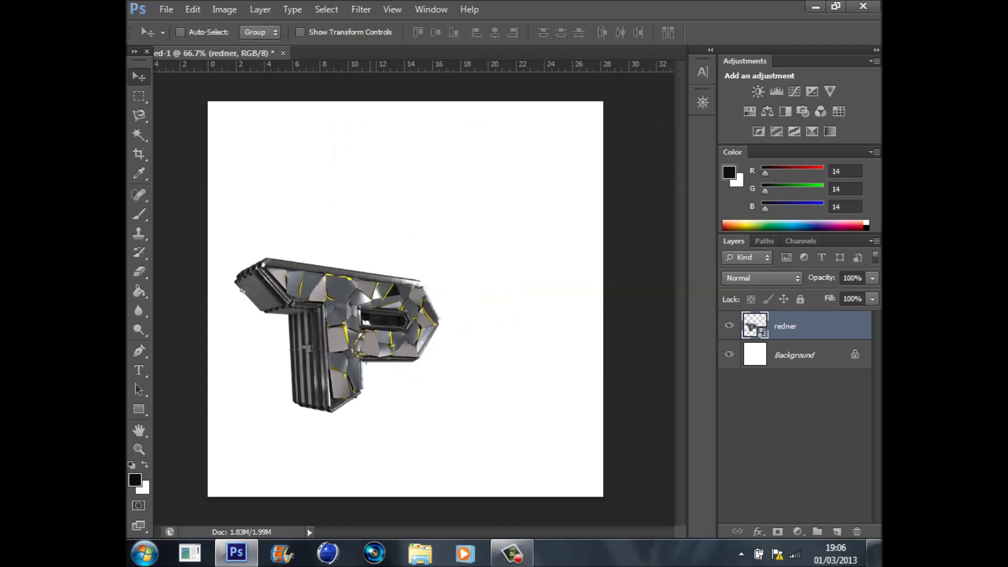
pyautogui.hotkey('ctrl', 't')
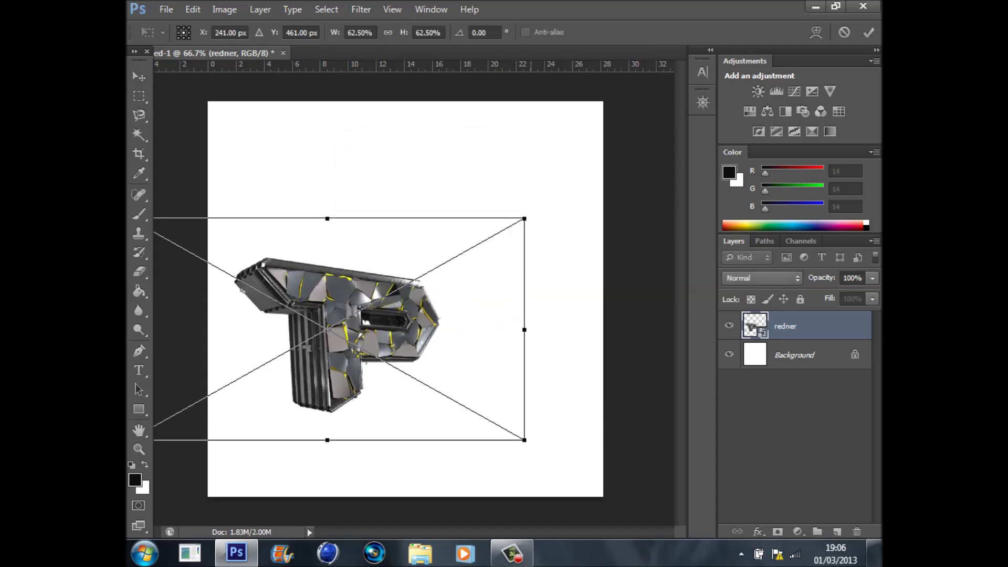
pyautogui.moveTo(525, 218); pyautogui.dragTo(748, 92)
pyautogui.moveTo(525, 246); pyautogui.dragTo(461, 255)
pyautogui.click(138, 77)
pyautogui.click(429, 205)
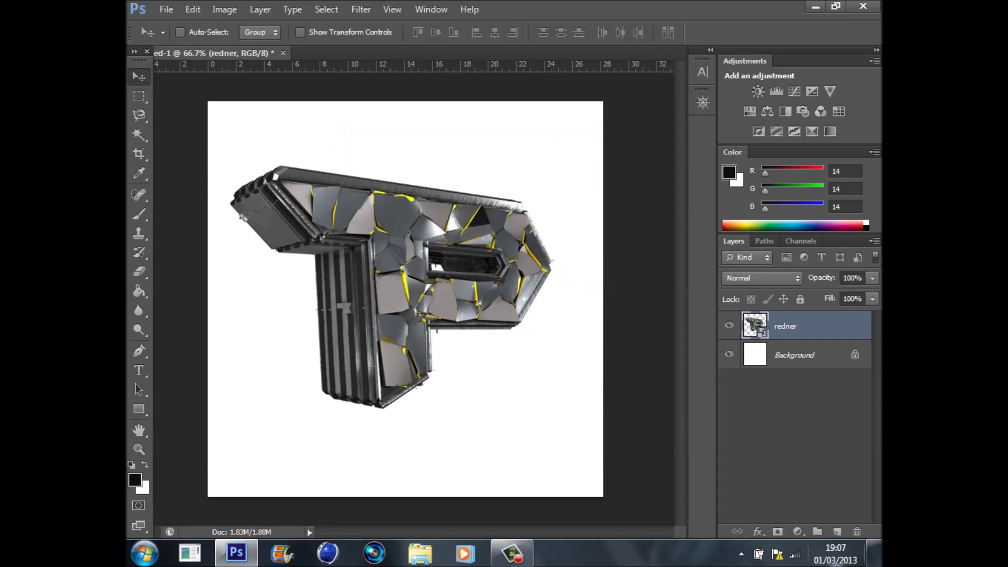
# - Open bySqinz Layer Styles (Logos) from the bySqinz 3K PACK! folder under GFX Things > Packs in Photoshop
pyautogui.click(874, 552)
pyautogui.click(777, 451)
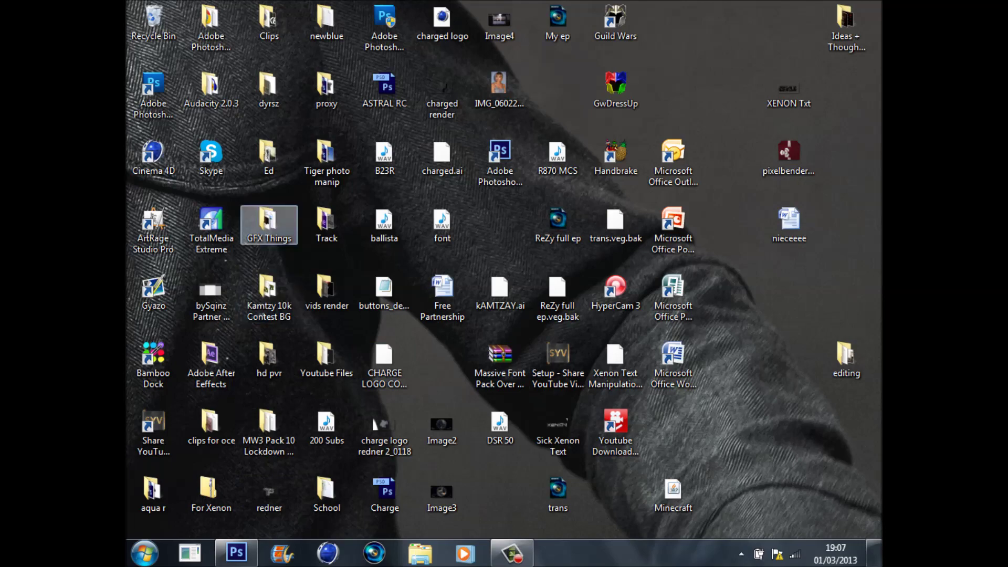
pyautogui.doubleClick(268, 221)
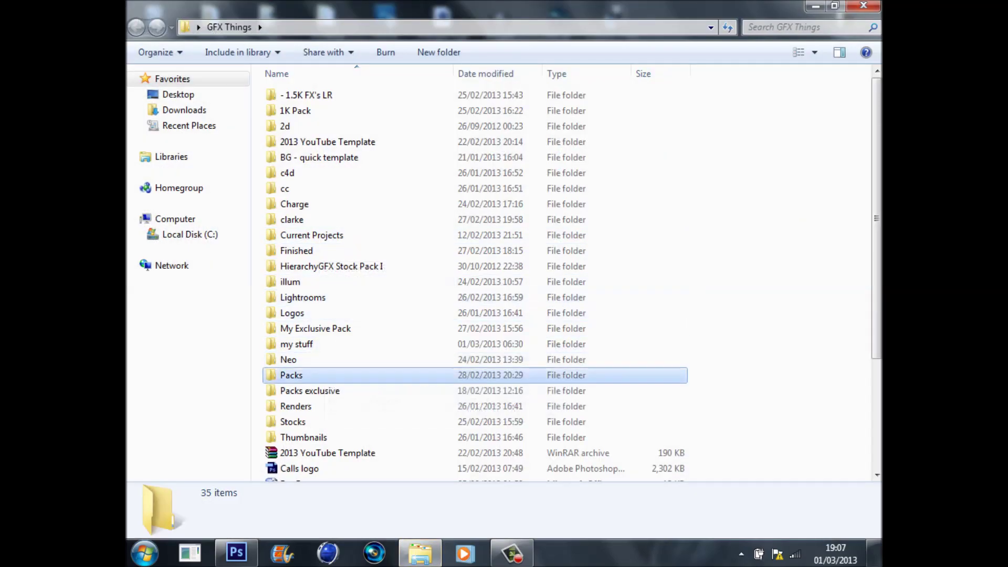
pyautogui.doubleClick(291, 374)
pyautogui.doubleClick(315, 157)
pyautogui.doubleClick(315, 95)
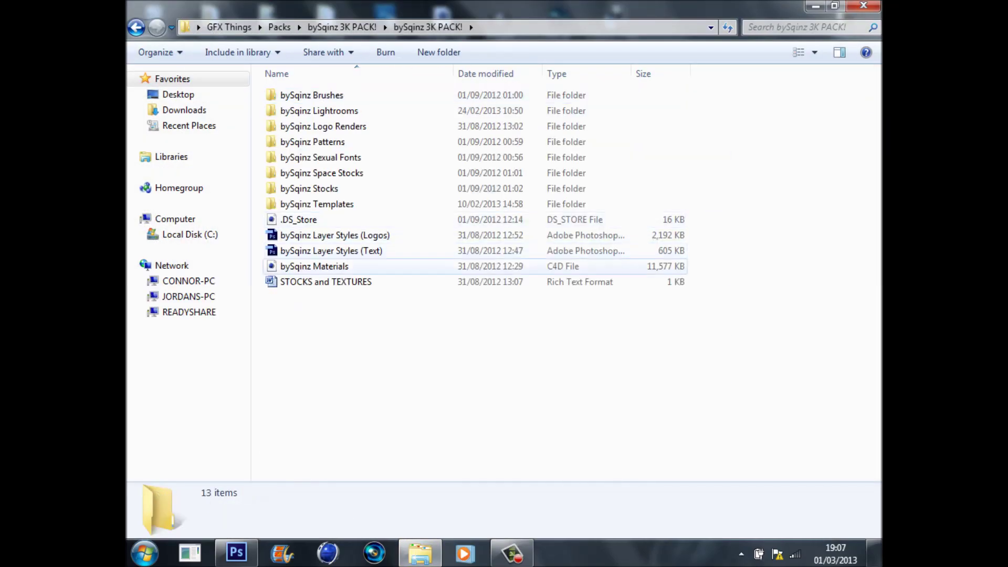
pyautogui.click(330, 235)
pyautogui.click(761, 231)
pyautogui.click(863, 6)
pyautogui.click(236, 552)
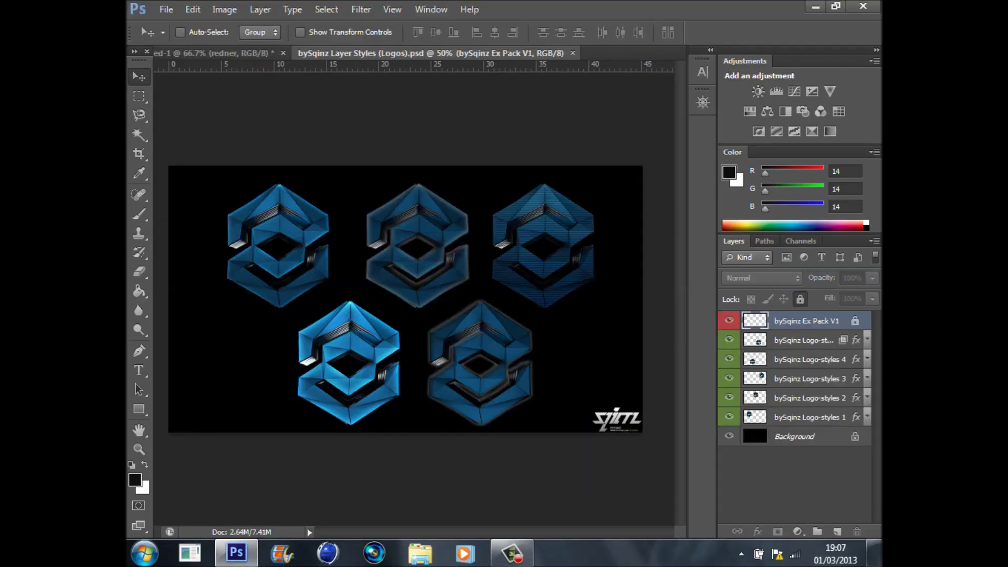
# - Copy the layer style of bySqinz Logo-styles 3 and paste it onto the redner layer
pyautogui.click(794, 483)
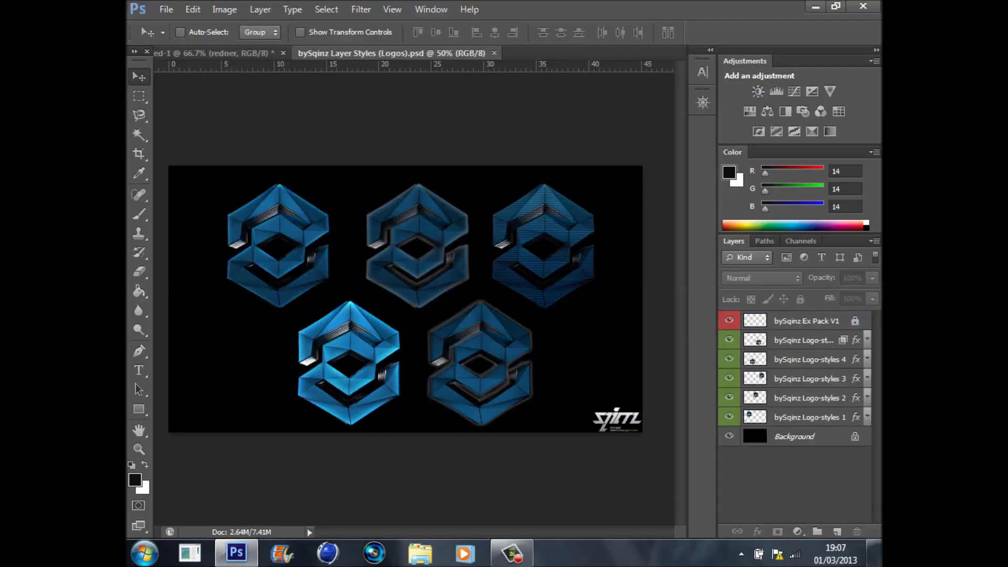
pyautogui.click(738, 379)
pyautogui.rightClick(737, 379)
pyautogui.click(795, 262)
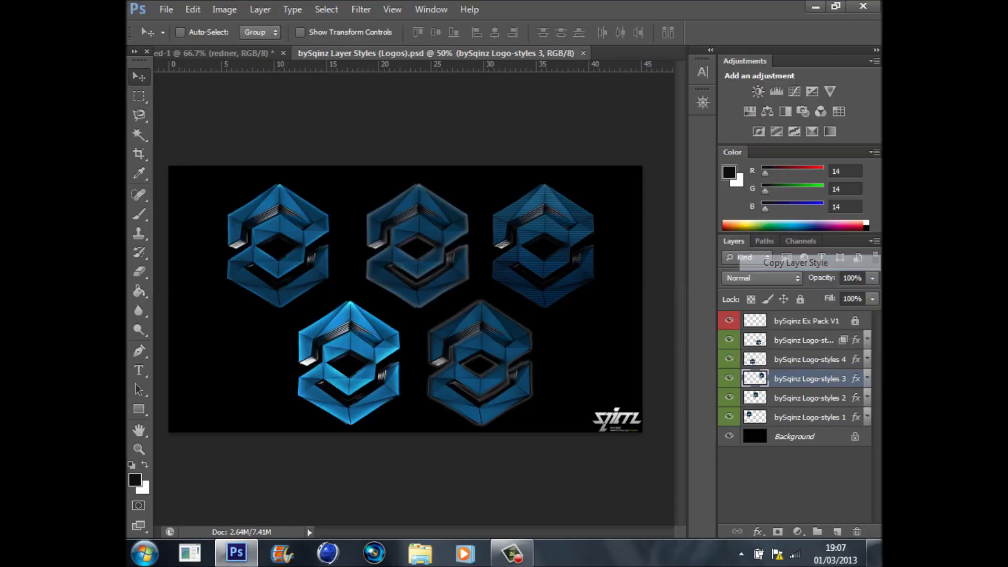
pyautogui.click(221, 53)
pyautogui.rightClick(845, 328)
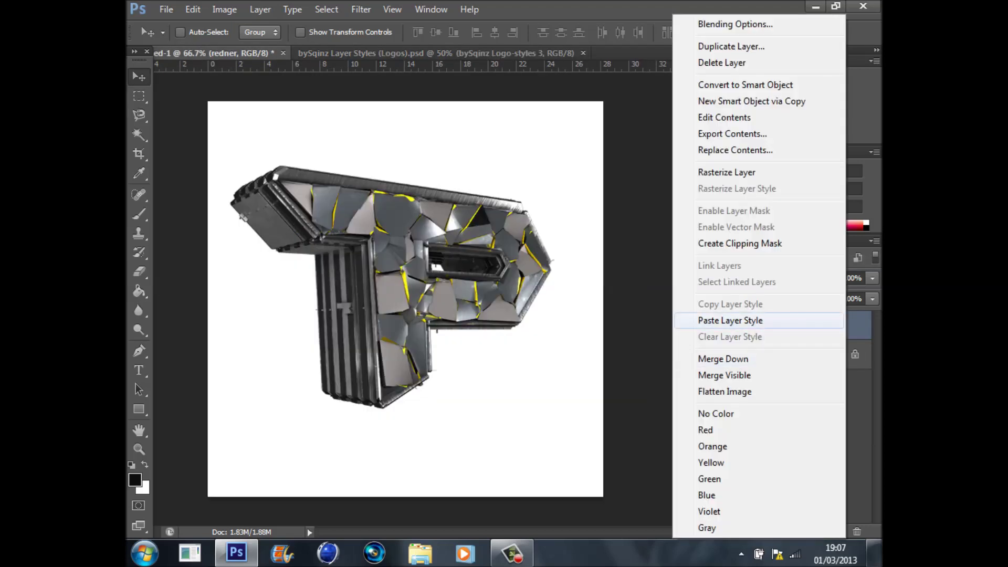
pyautogui.click(731, 320)
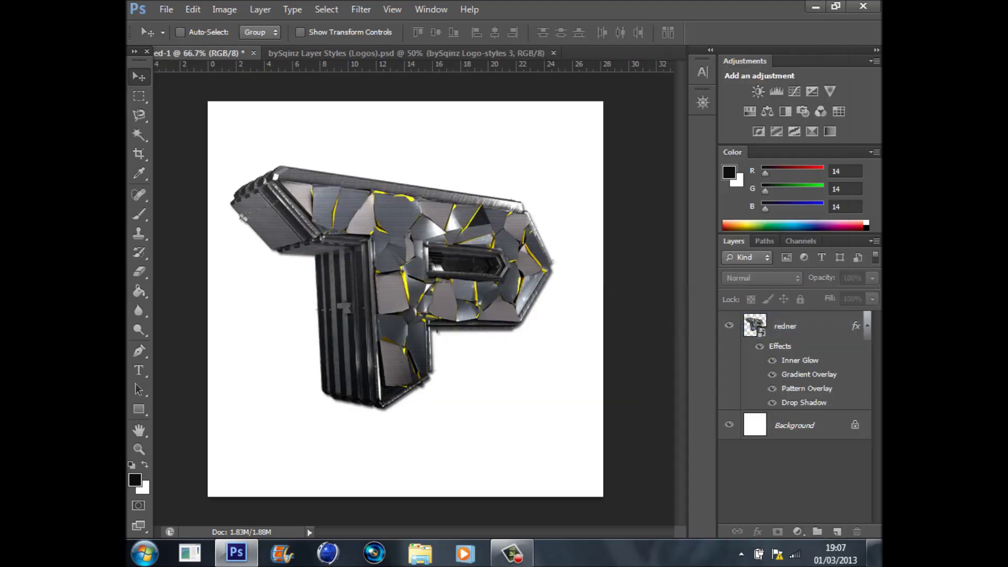
# - Clear the pasted layer style from the redner layer and close the bySqinz Layer Styles (Logos) document
pyautogui.rightClick(787, 325)
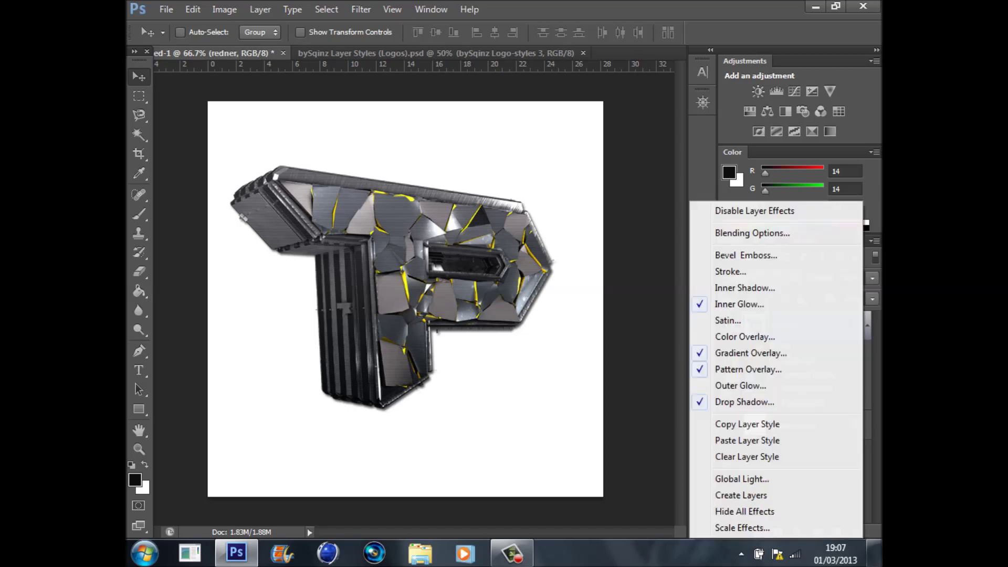
pyautogui.click(746, 456)
pyautogui.click(748, 457)
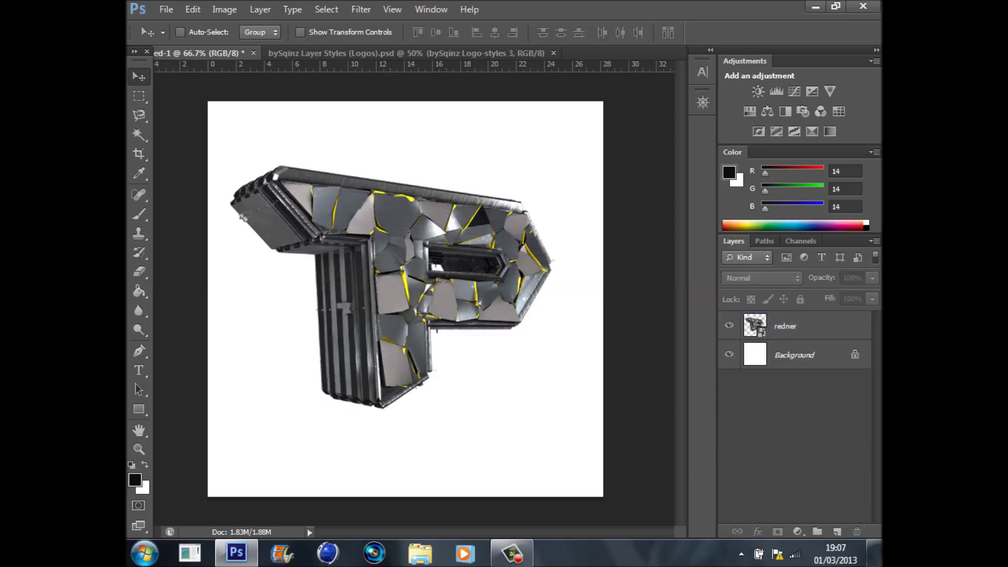
pyautogui.click(472, 53)
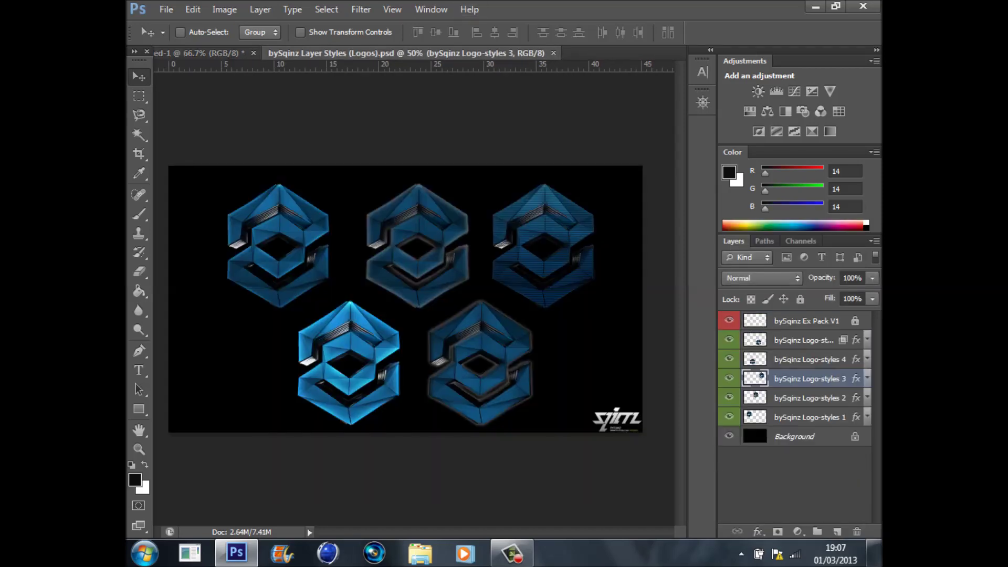
pyautogui.click(553, 53)
# - Enable a Gradient Overlay on the redner layer with its blend mode set to Overlay
pyautogui.click(825, 325)
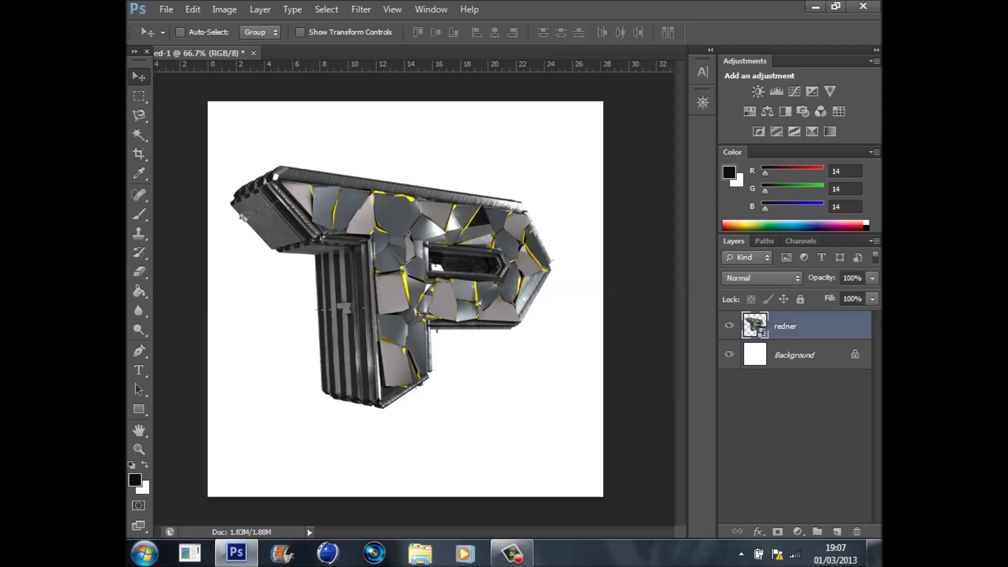
pyautogui.doubleClick(825, 326)
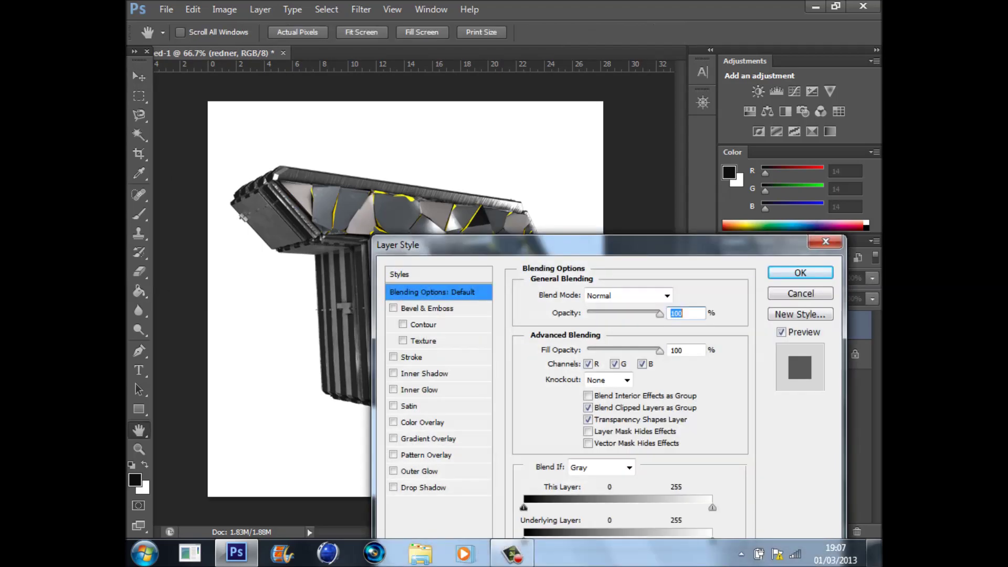
pyautogui.moveTo(677, 244); pyautogui.dragTo(777, 159)
pyautogui.click(494, 352)
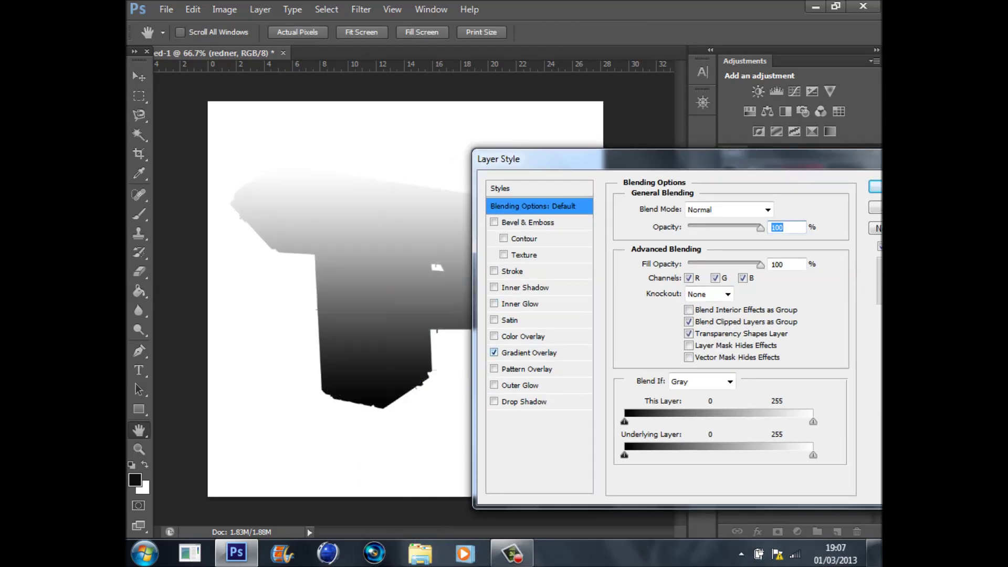
pyautogui.click(528, 353)
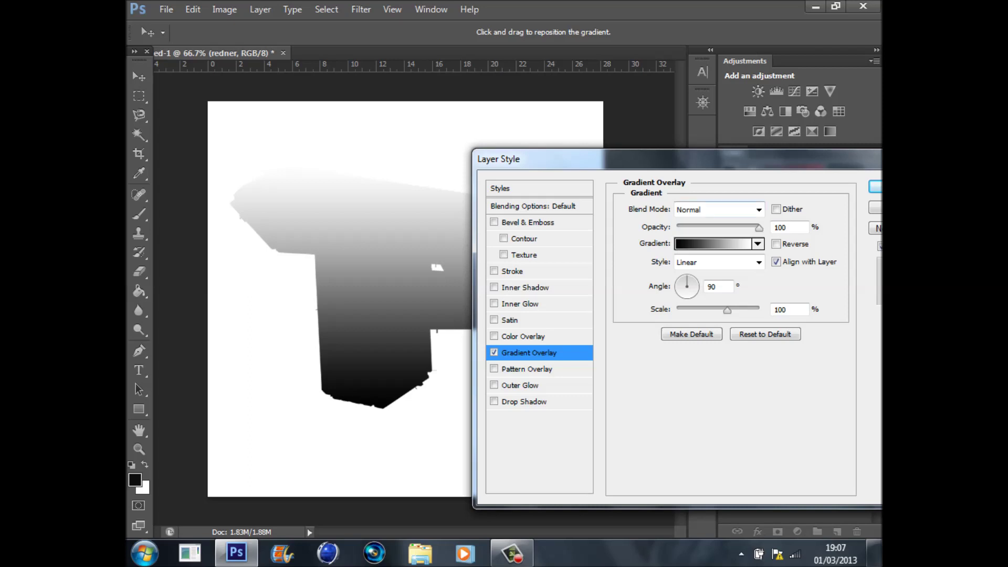
pyautogui.click(719, 209)
pyautogui.click(692, 184)
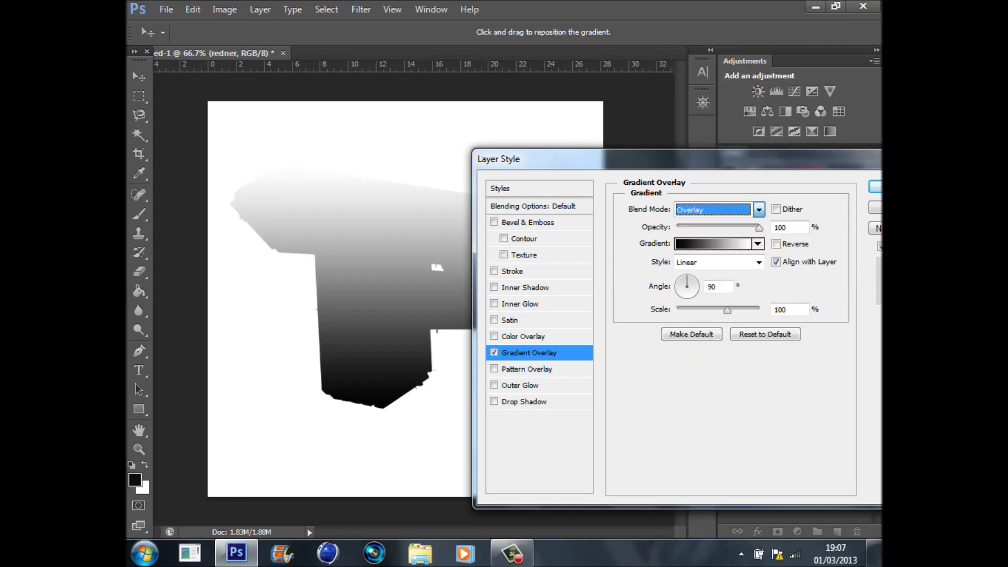
# - Change the black colour stop at location 0% of the overlay gradient to a mid grey
pyautogui.click(713, 243)
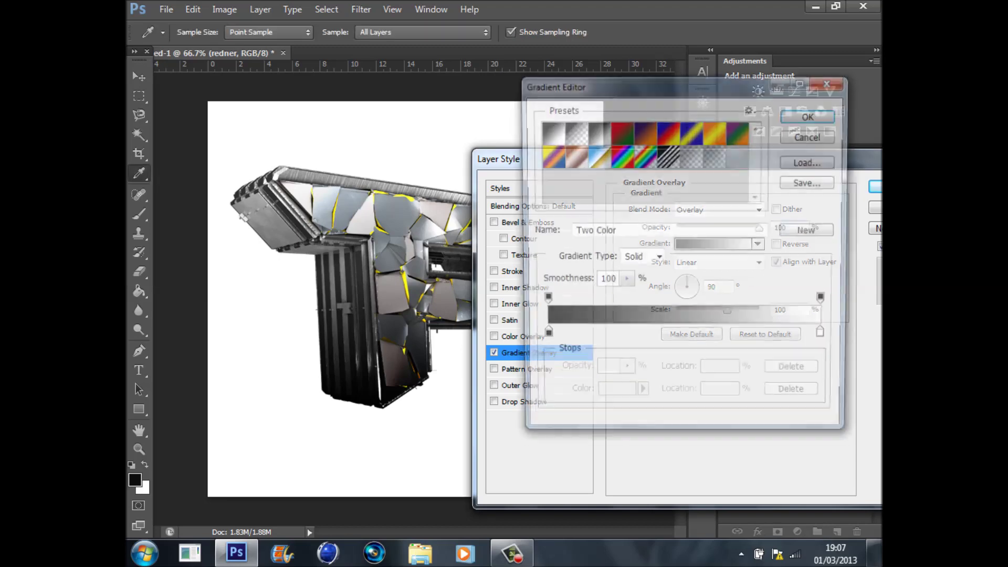
pyautogui.click(542, 338)
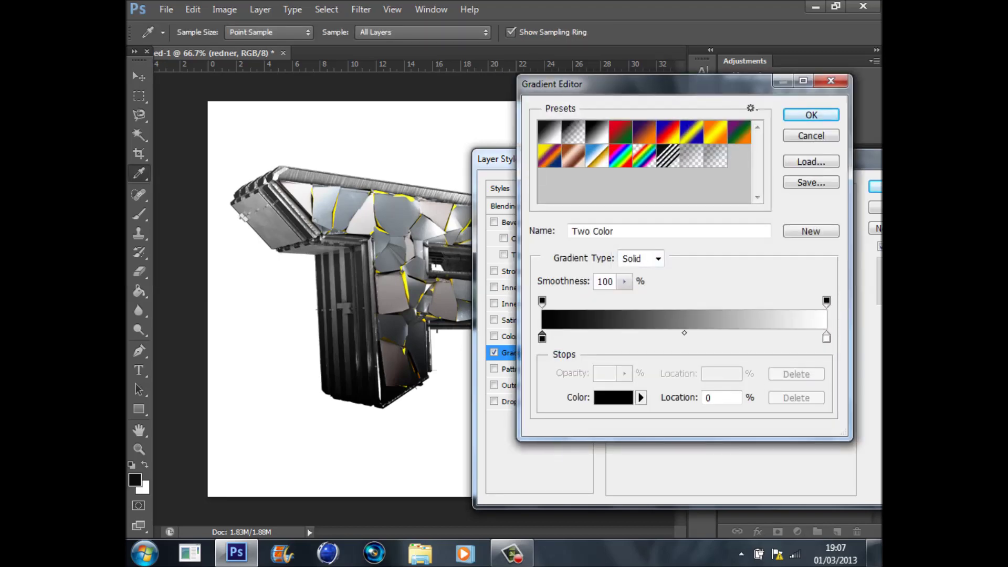
pyautogui.click(613, 398)
pyautogui.moveTo(330, 390); pyautogui.dragTo(322, 378)
pyautogui.press('Return')
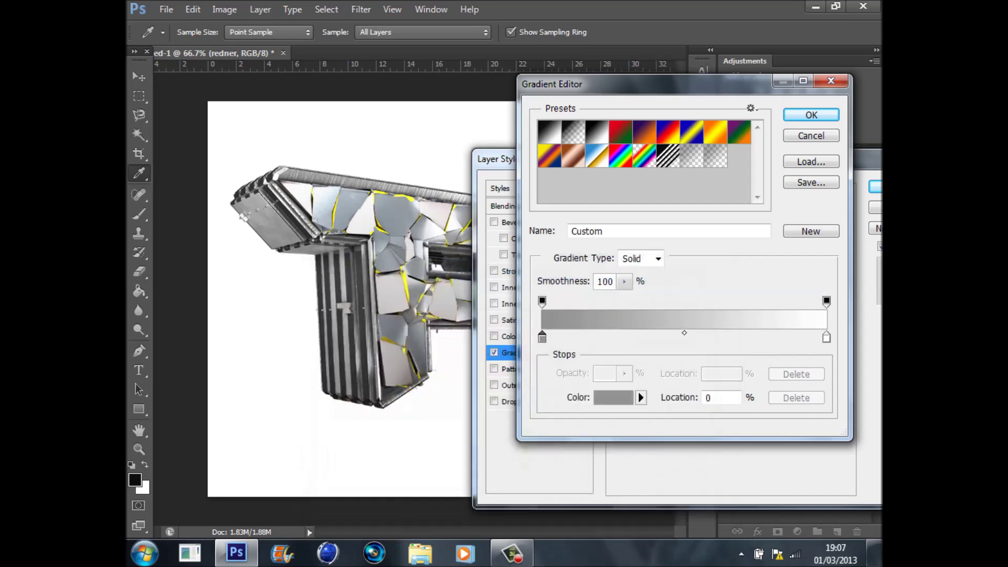
# - Set the gradient's white end stop to grey #868686, accept the gradient, and switch the Gradient Overlay off
pyautogui.click(826, 337)
pyautogui.click(613, 397)
pyautogui.click(430, 376)
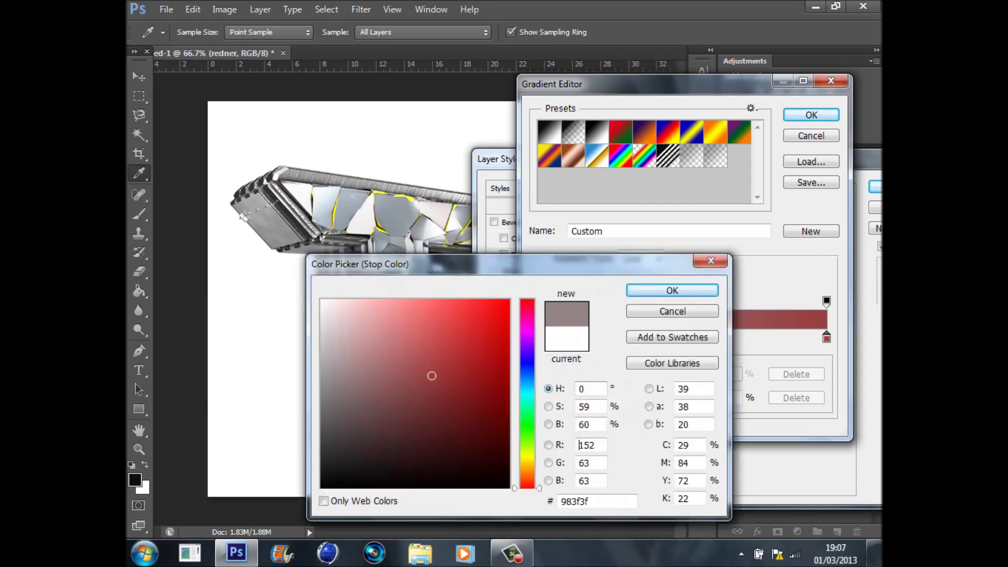
pyautogui.moveTo(430, 376); pyautogui.dragTo(322, 388)
pyautogui.press('Return')
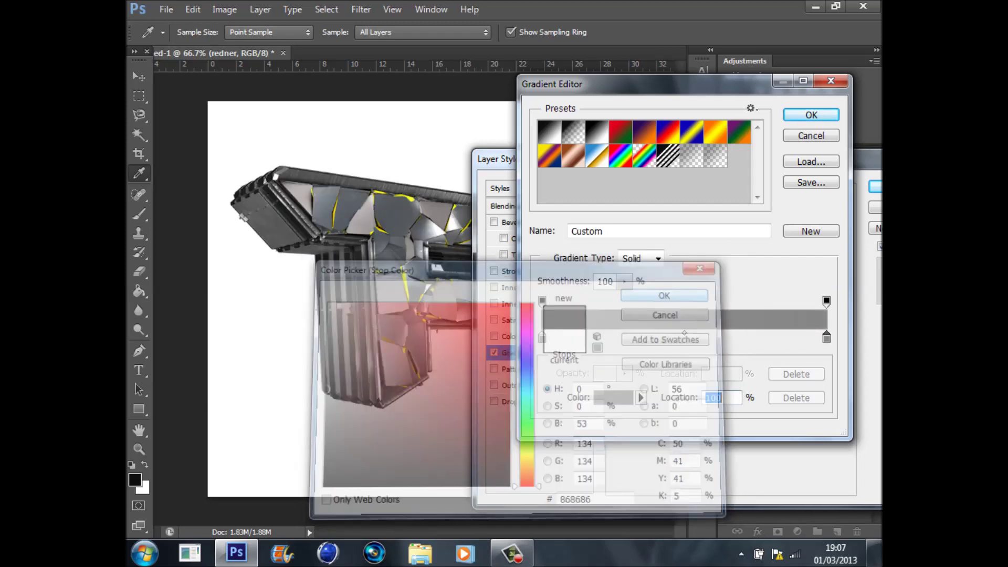
pyautogui.press('Return')
pyautogui.click(494, 352)
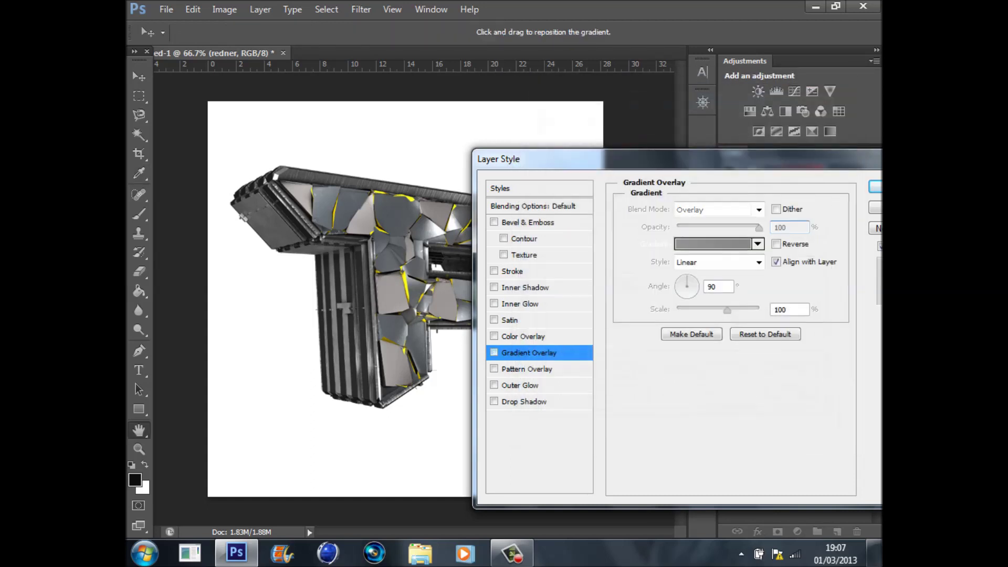
# - Switch the Gradient Overlay back on, change its 0% colour stop to a dark grey, and apply the layer style
pyautogui.click(494, 352)
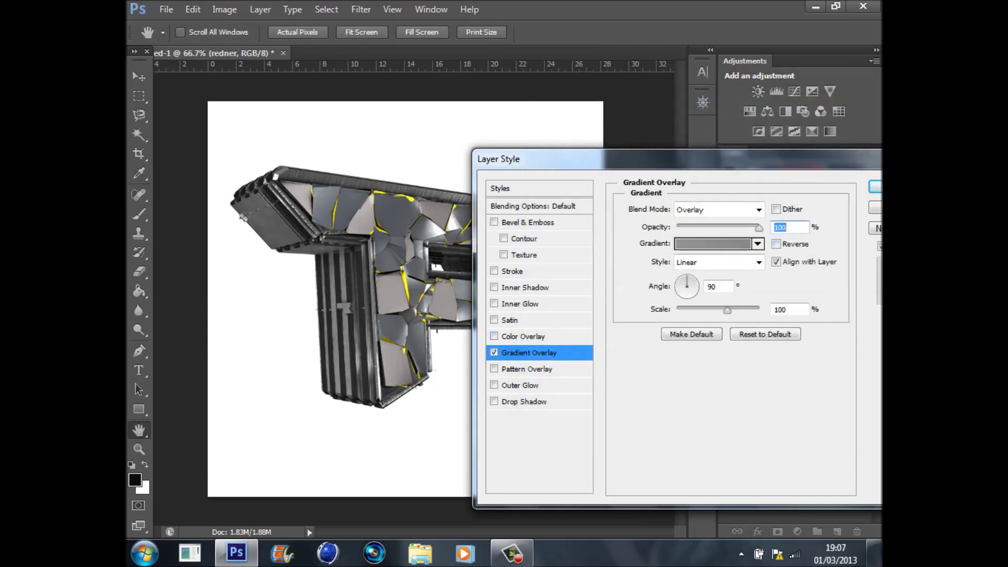
pyautogui.click(719, 262)
pyautogui.click(713, 244)
pyautogui.click(712, 244)
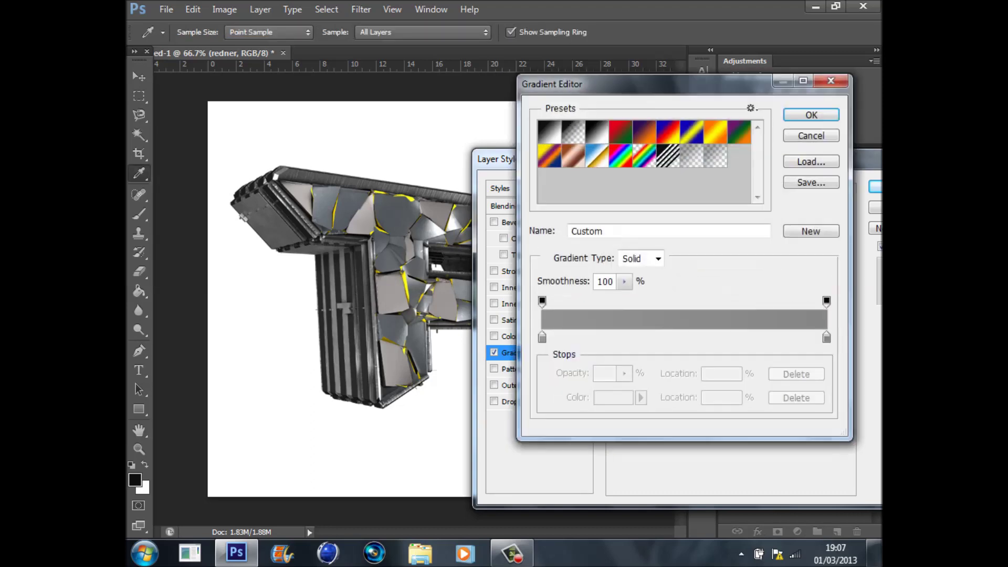
pyautogui.click(542, 338)
pyautogui.click(614, 398)
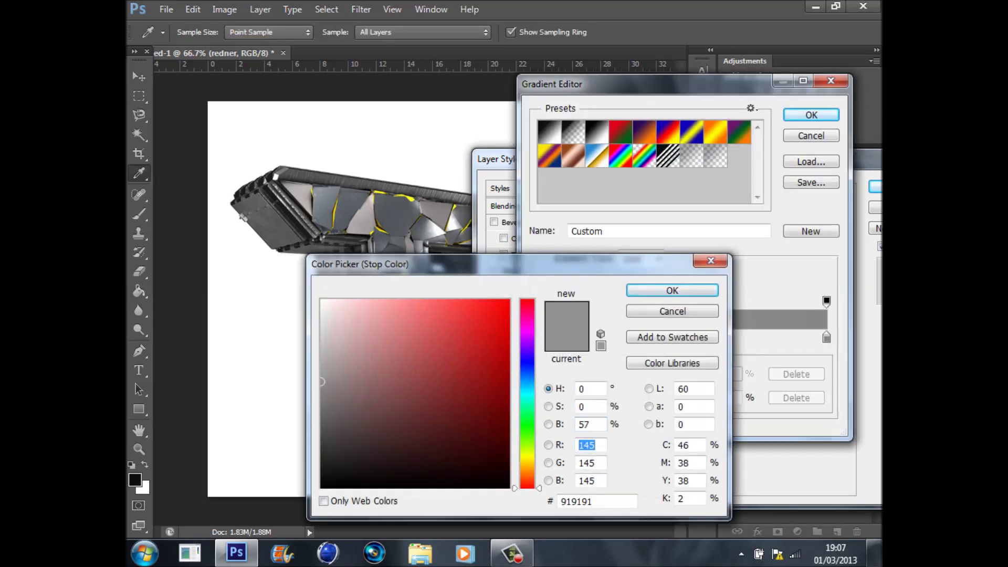
pyautogui.moveTo(324, 433); pyautogui.dragTo(320, 436)
pyautogui.click(672, 290)
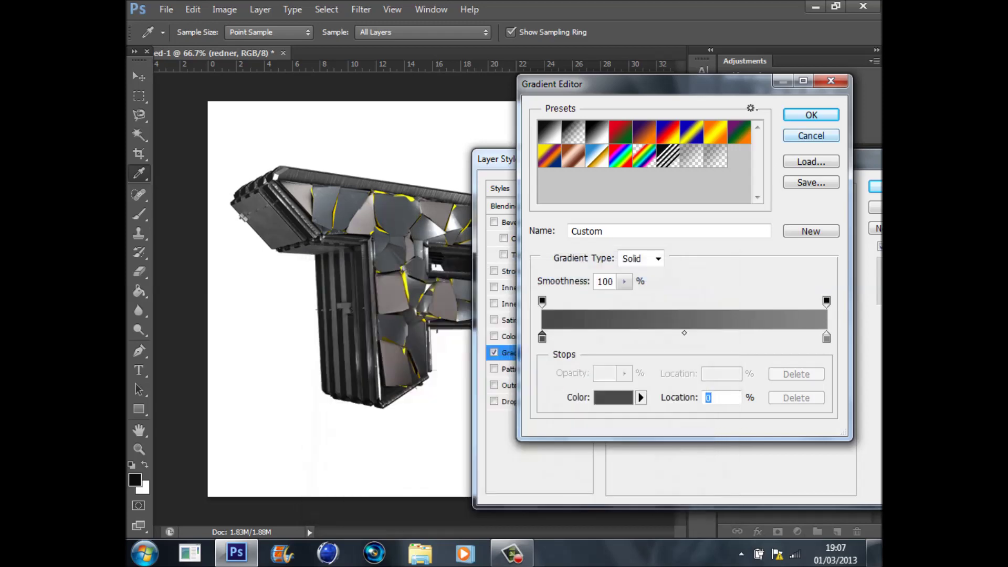
pyautogui.press('Return')
pyautogui.press('Return')
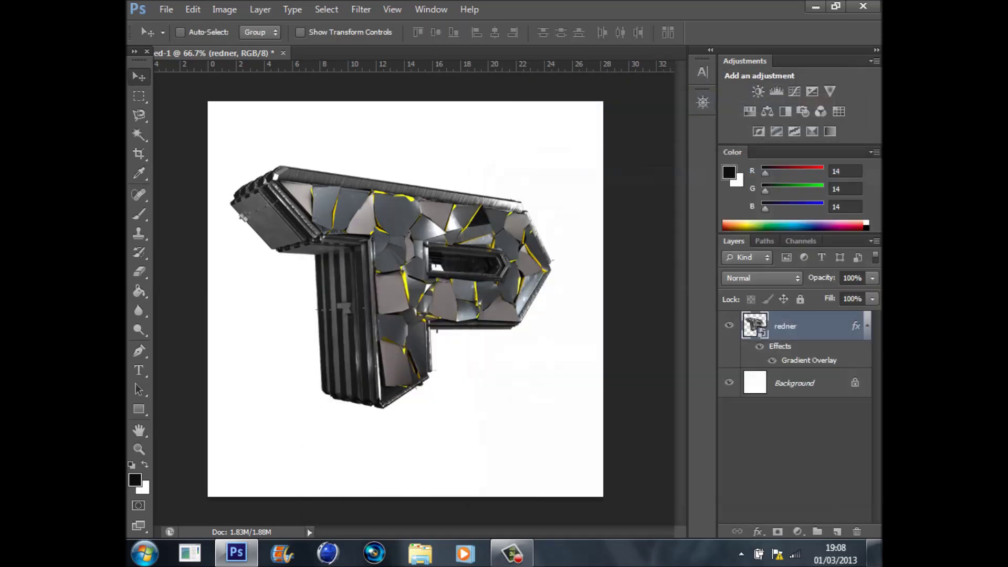
# - Add a Pattern Overlay to the redner layer using the thin black cross grid pattern with a transparent background
pyautogui.doubleClick(756, 323)
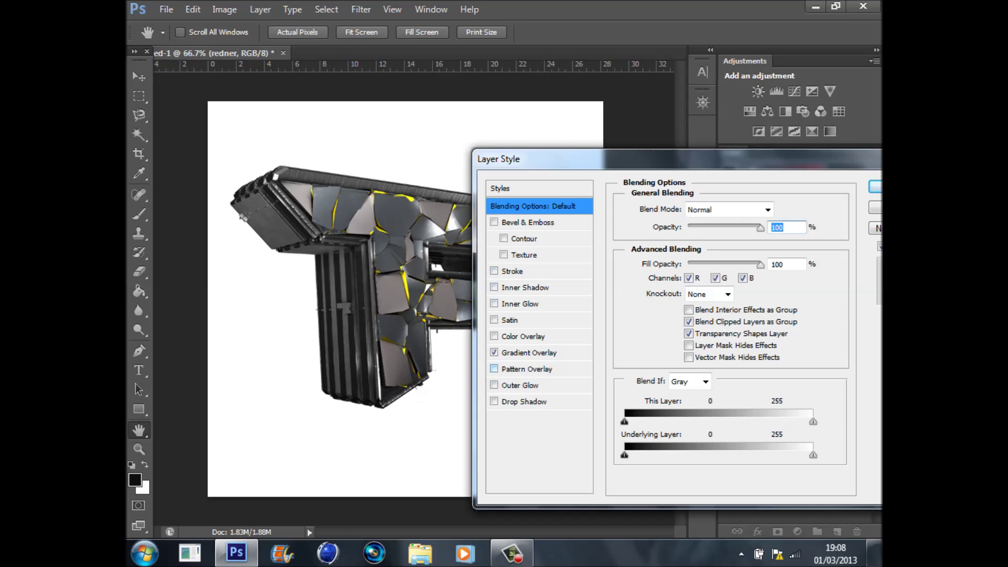
pyautogui.click(494, 369)
pyautogui.click(526, 369)
pyautogui.click(723, 260)
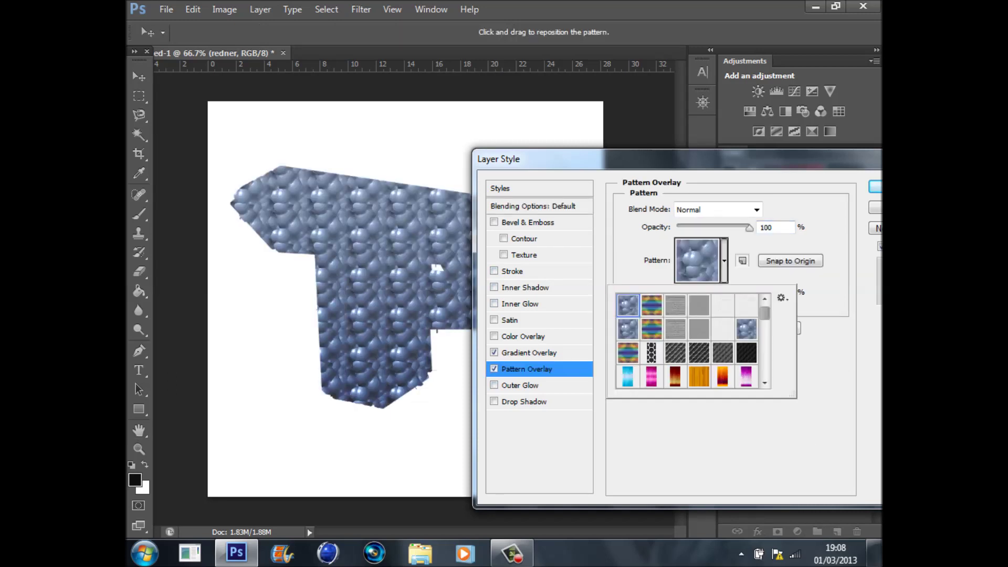
pyautogui.scroll(-10, 436, 268)
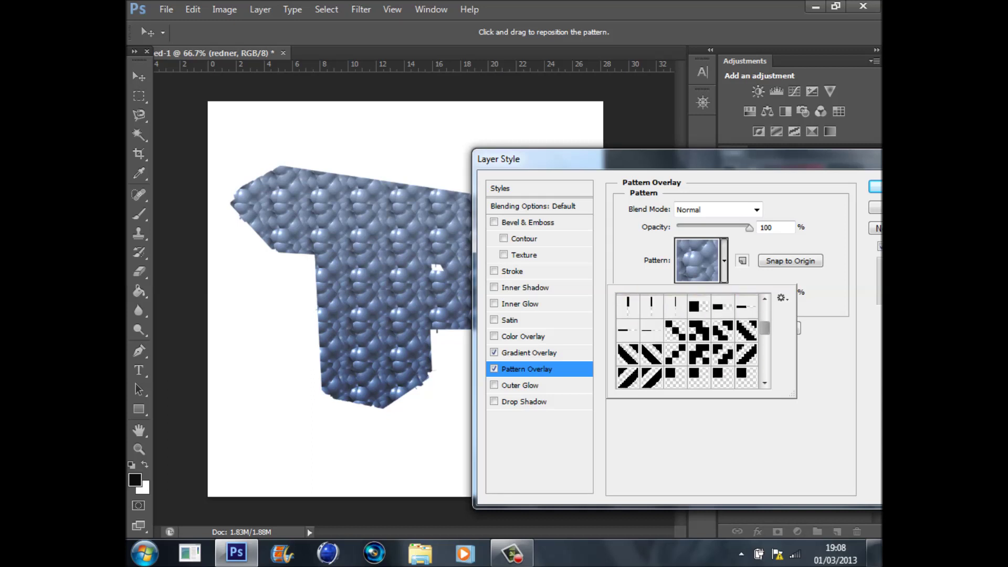
pyautogui.scroll(-1, 437, 268)
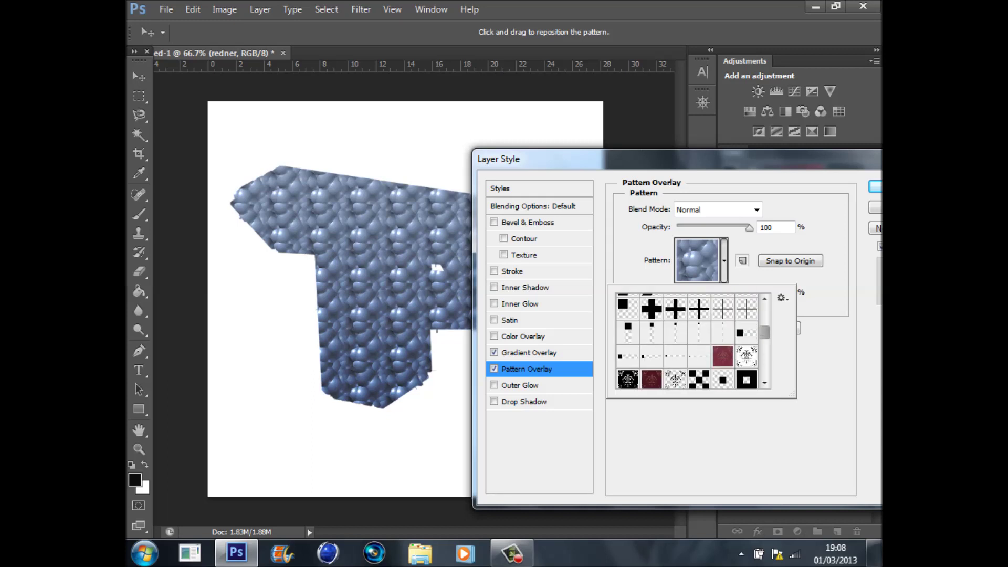
pyautogui.click(722, 309)
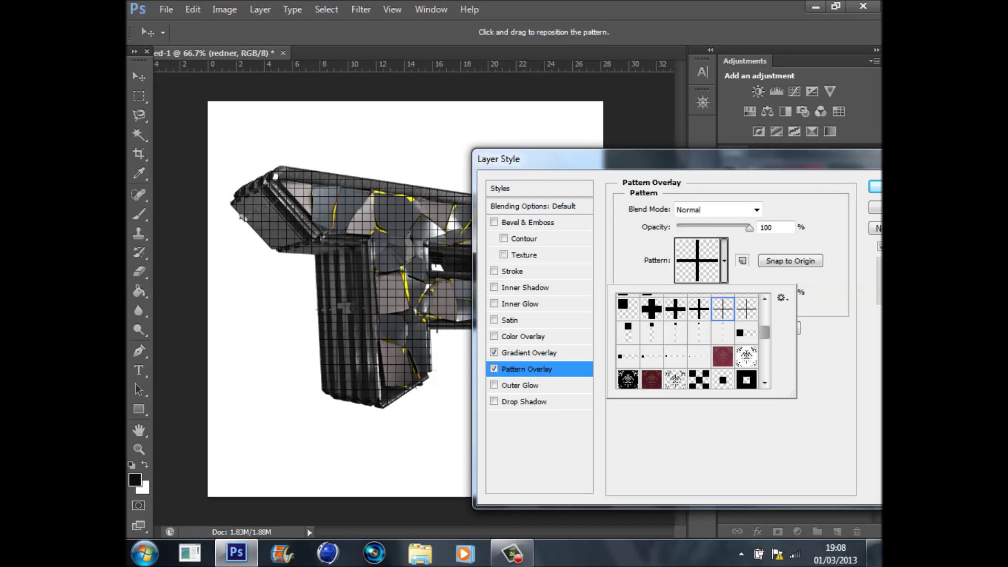
pyautogui.press('Return')
# - Set the Pattern Overlay's scale to 25%, blend mode to Overlay and opacity to 66%, and compare the logo with and without it
pyautogui.press('Tab')
pyautogui.write('23')
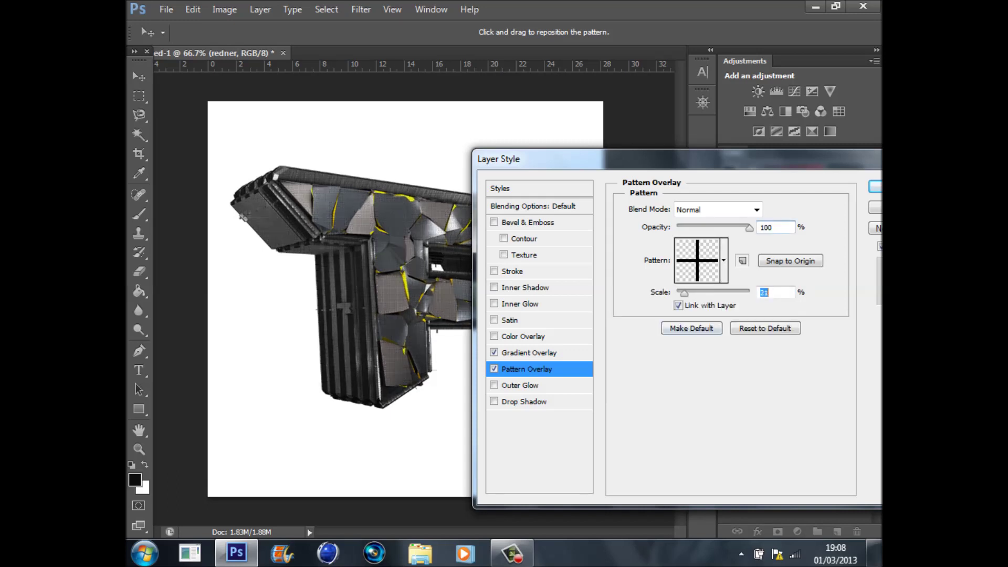
pyautogui.moveTo(684, 294); pyautogui.dragTo(687, 293)
pyautogui.click(719, 210)
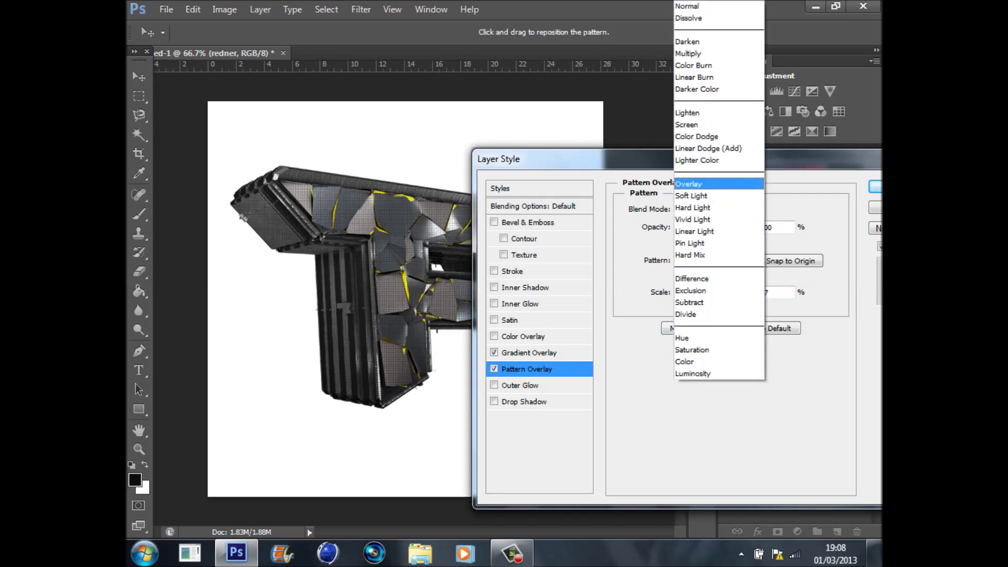
pyautogui.press('Return')
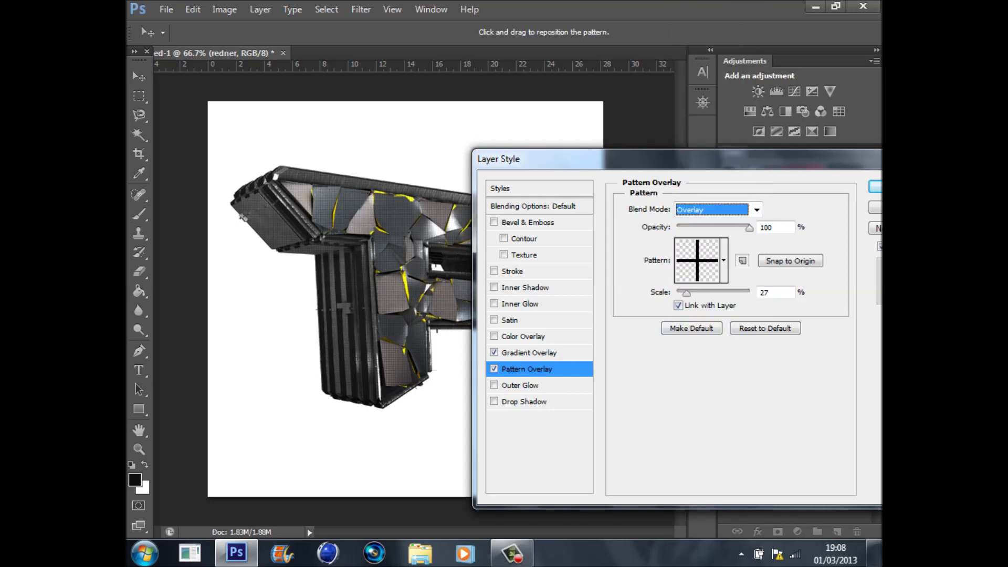
pyautogui.moveTo(687, 294); pyautogui.dragTo(685, 294)
pyautogui.moveTo(750, 228); pyautogui.dragTo(725, 228)
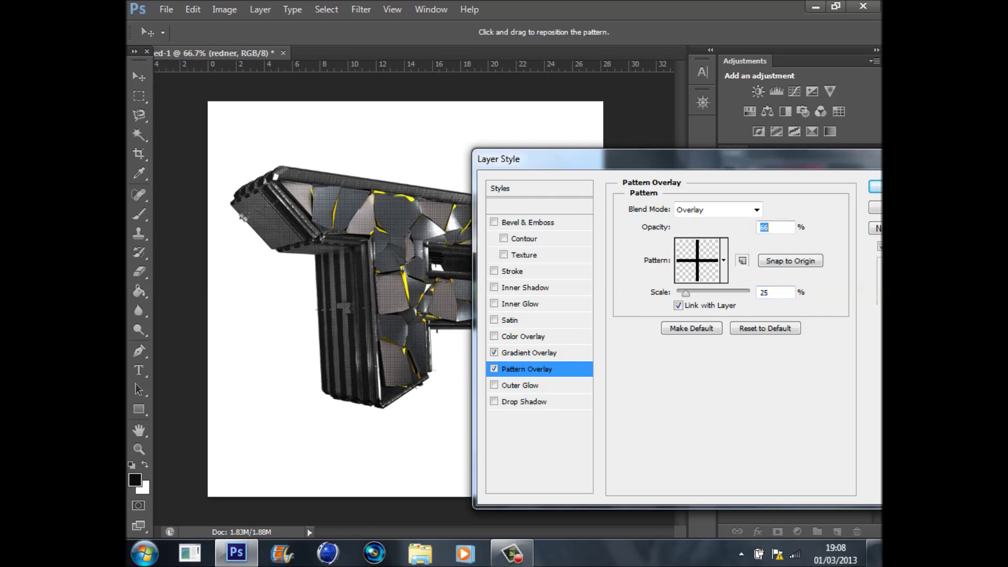
pyautogui.click(494, 369)
pyautogui.click(494, 369)
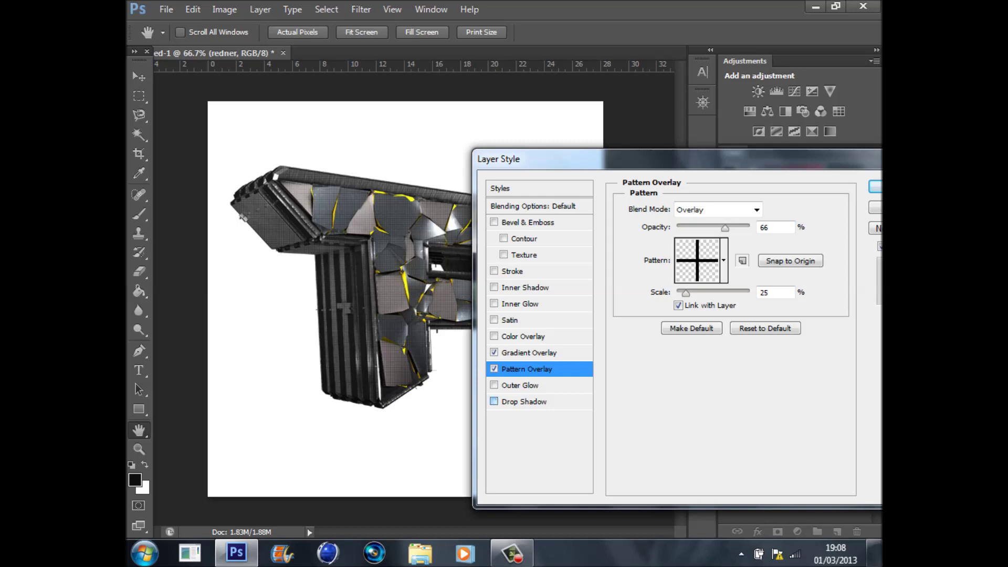
# - Enable a Drop Shadow on the redner layer with its default settings and check its effect around the logo
pyautogui.click(493, 401)
pyautogui.moveTo(525, 158); pyautogui.dragTo(653, 131)
pyautogui.click(621, 374)
pyautogui.click(622, 374)
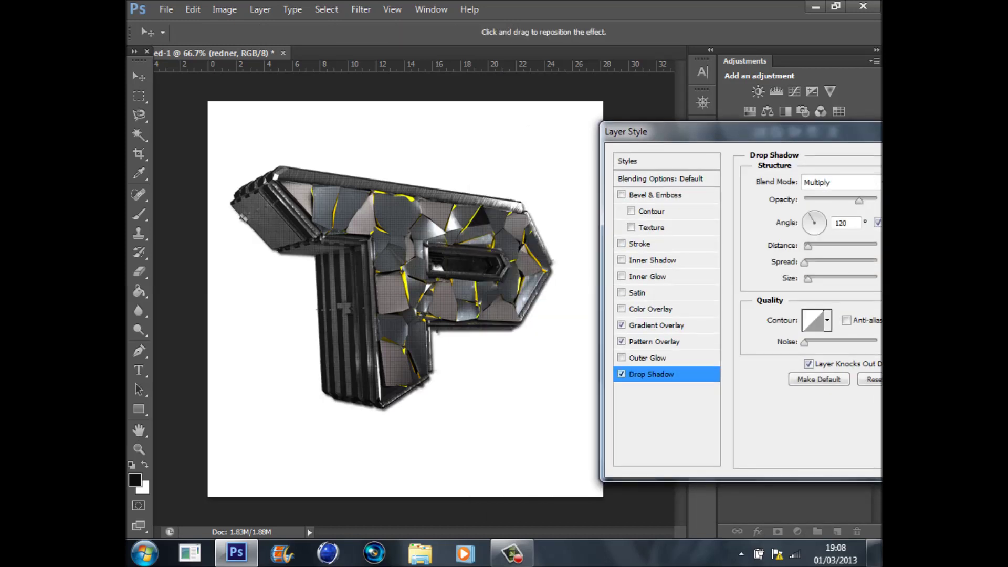
pyautogui.moveTo(665, 132); pyautogui.dragTo(622, 232)
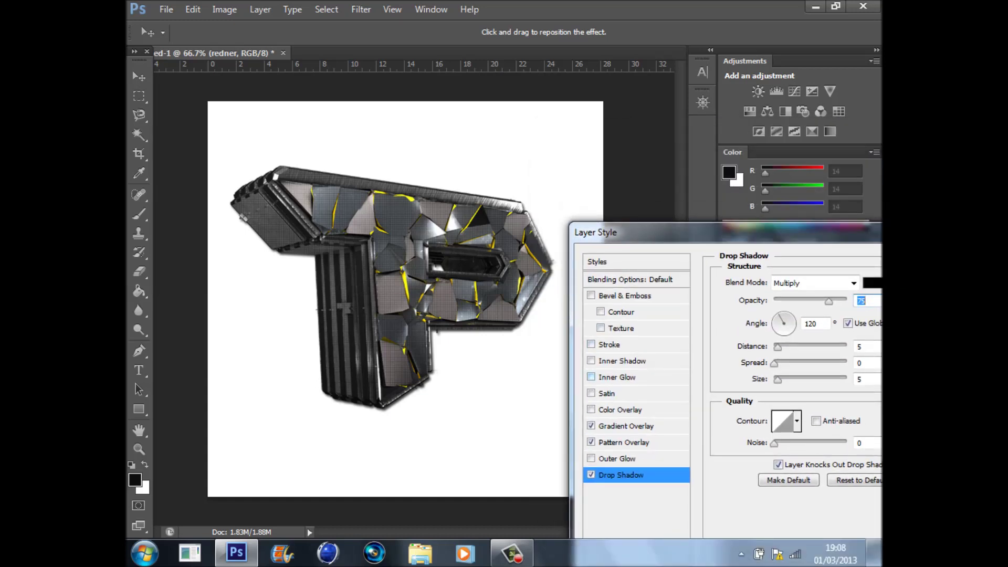
# - Enable an Inner Glow on the redner layer with its colour set to dark grey #494949, and apply the layer style
pyautogui.click(591, 377)
pyautogui.click(618, 377)
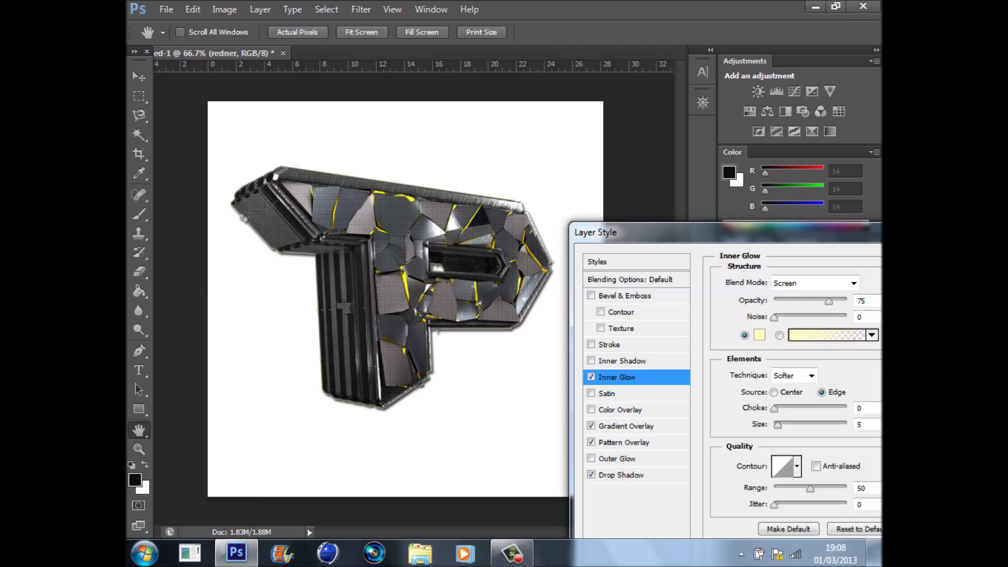
pyautogui.click(759, 335)
pyautogui.moveTo(372, 400); pyautogui.dragTo(321, 434)
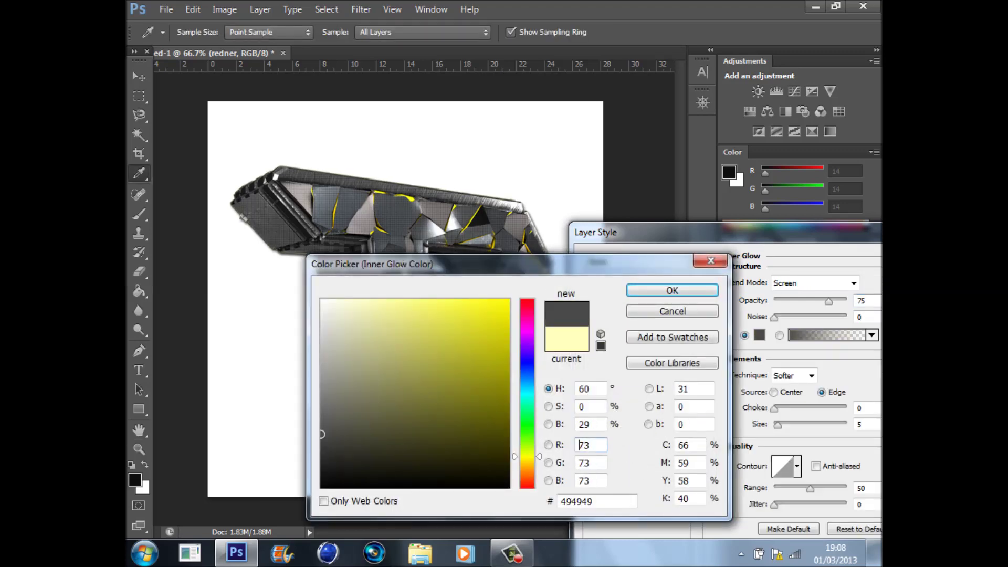
pyautogui.click(672, 291)
pyautogui.moveTo(677, 232); pyautogui.dragTo(660, 165)
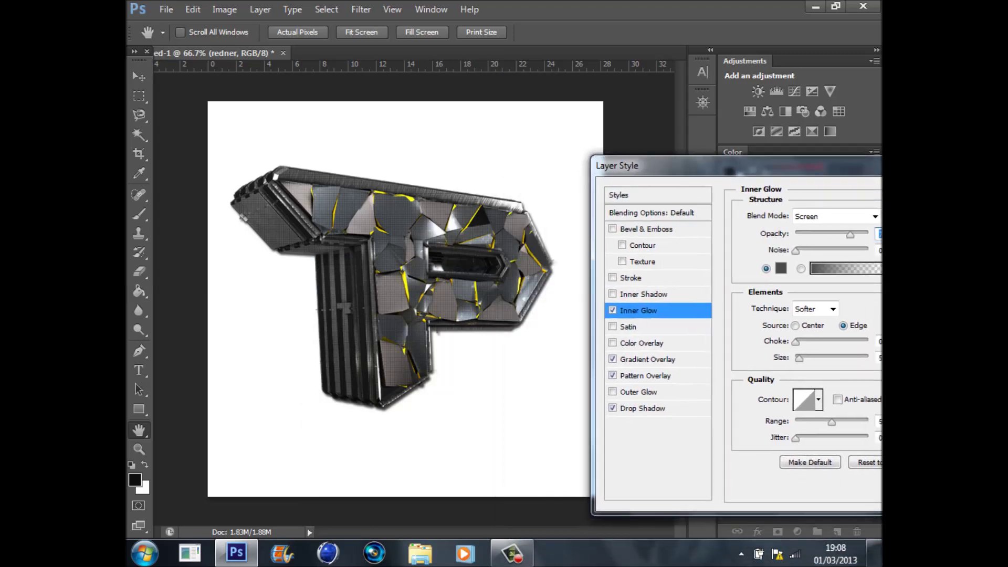
pyautogui.moveTo(735, 166); pyautogui.dragTo(520, 150)
pyautogui.click(807, 178)
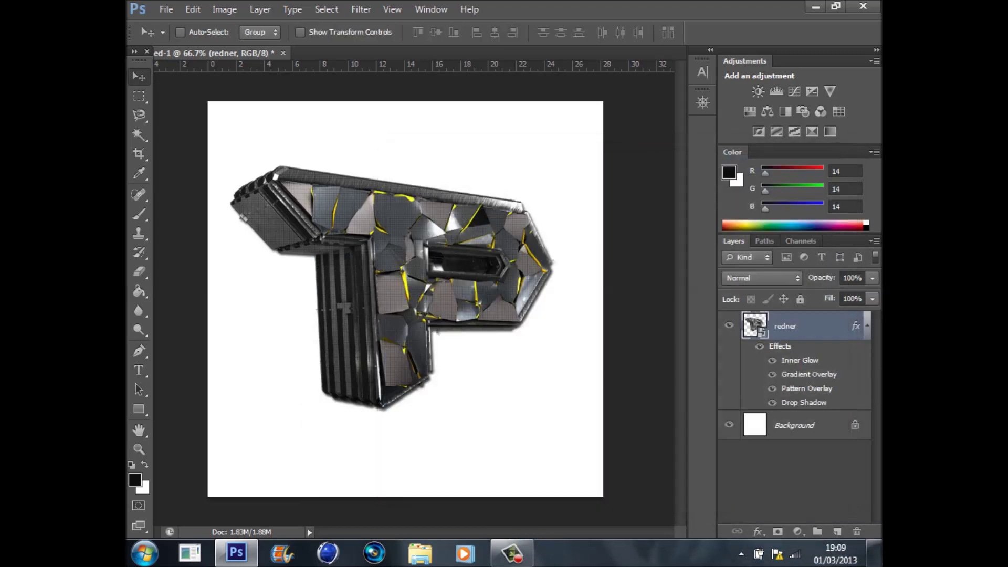
pyautogui.click(512, 553)
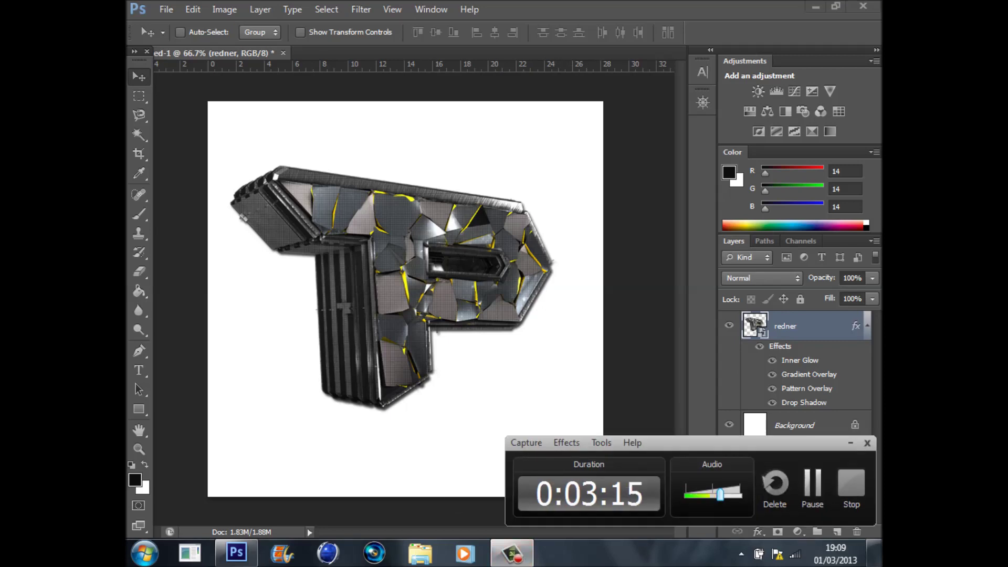
pyautogui.click(812, 483)
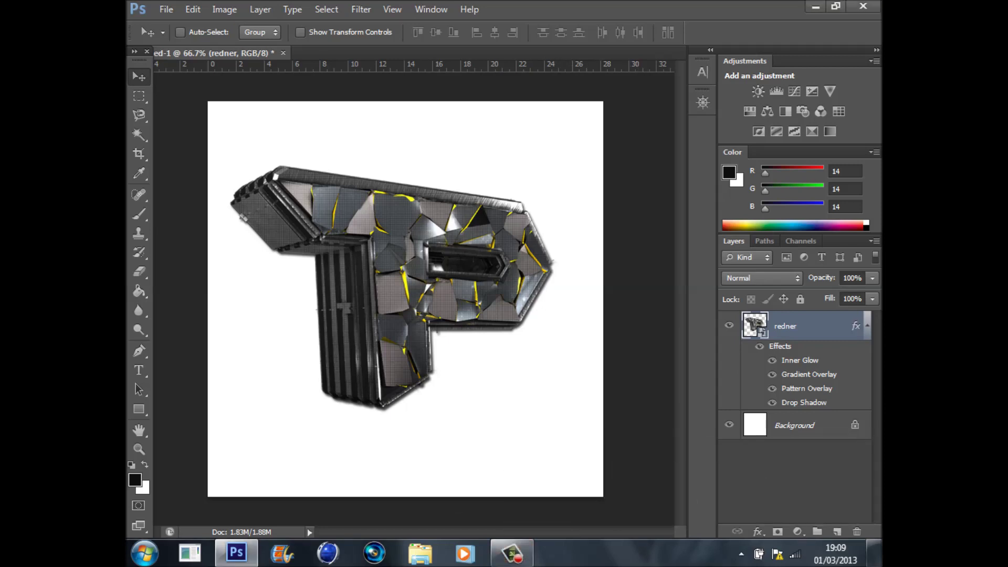
# - Collapse the redner layer's effects list and open the Xenon Exclusive Pack V1 PSD from GFX Things > My Exclusive Pack on the desktop
pyautogui.click(867, 326)
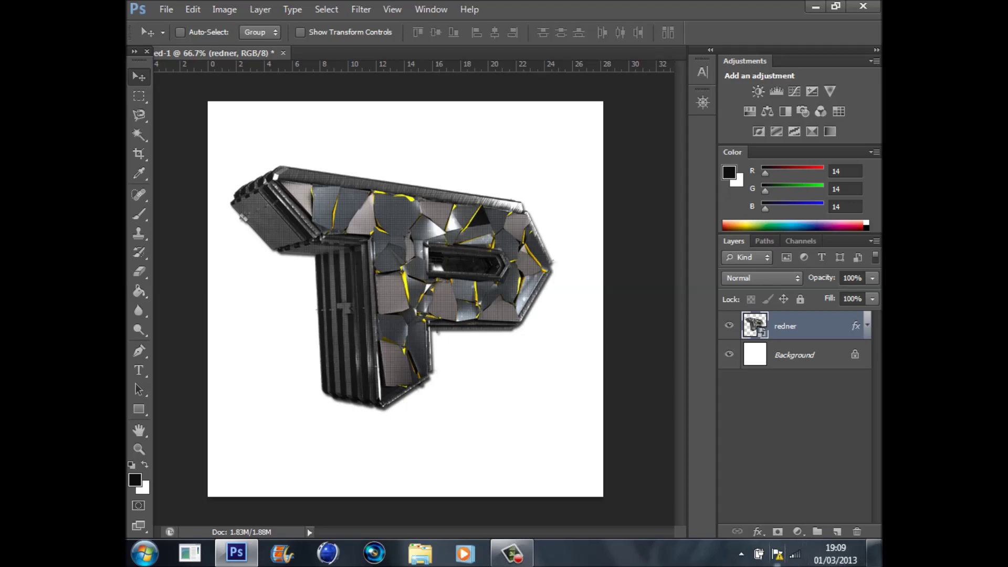
pyautogui.click(874, 553)
pyautogui.doubleClick(269, 224)
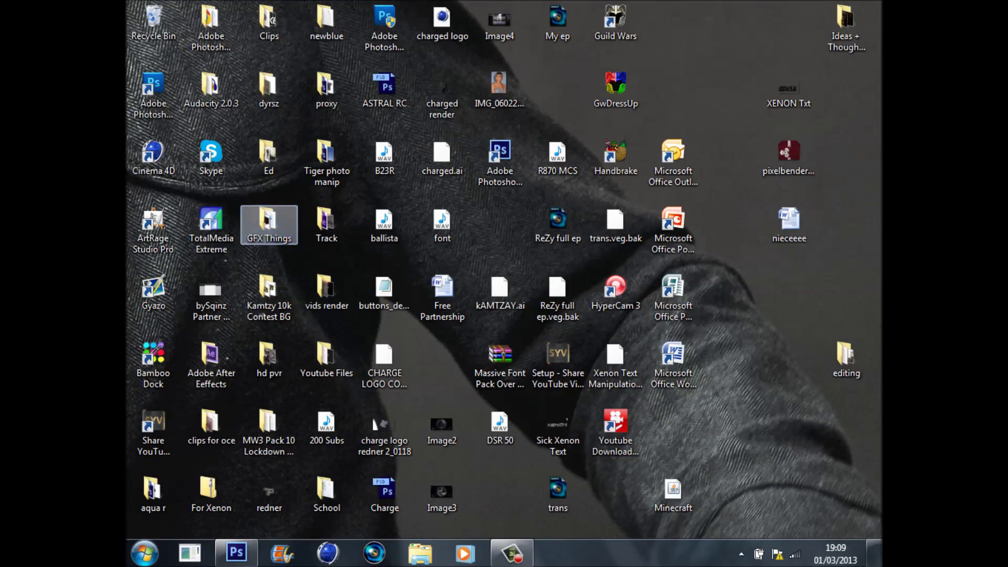
pyautogui.scroll(-1, 367, 315)
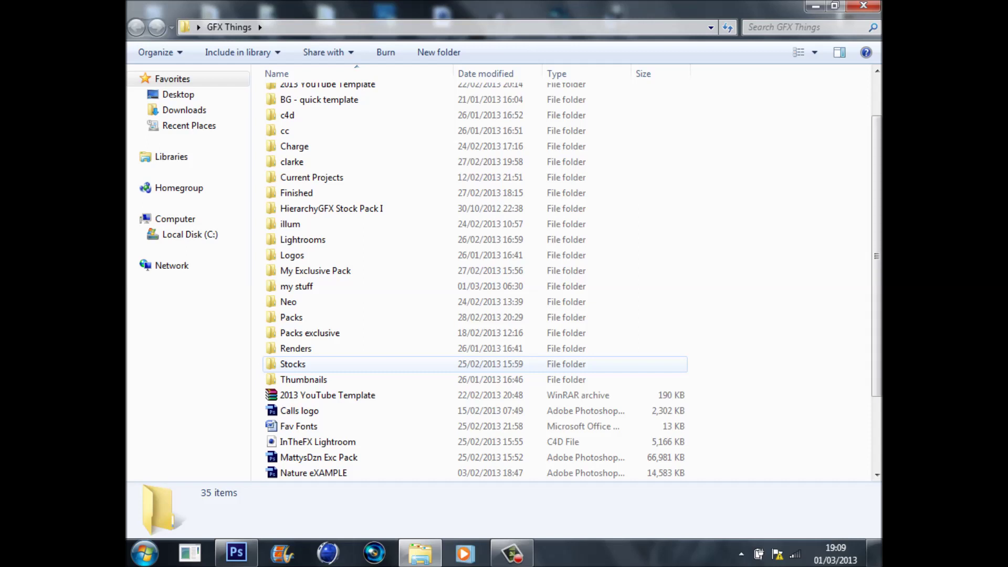
pyautogui.moveTo(328, 273)
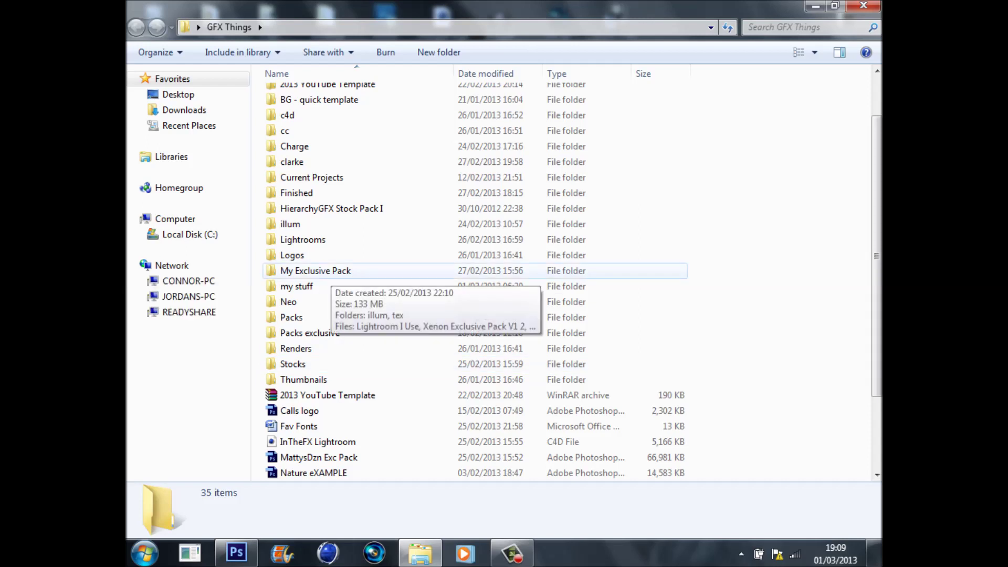
pyautogui.doubleClick(320, 271)
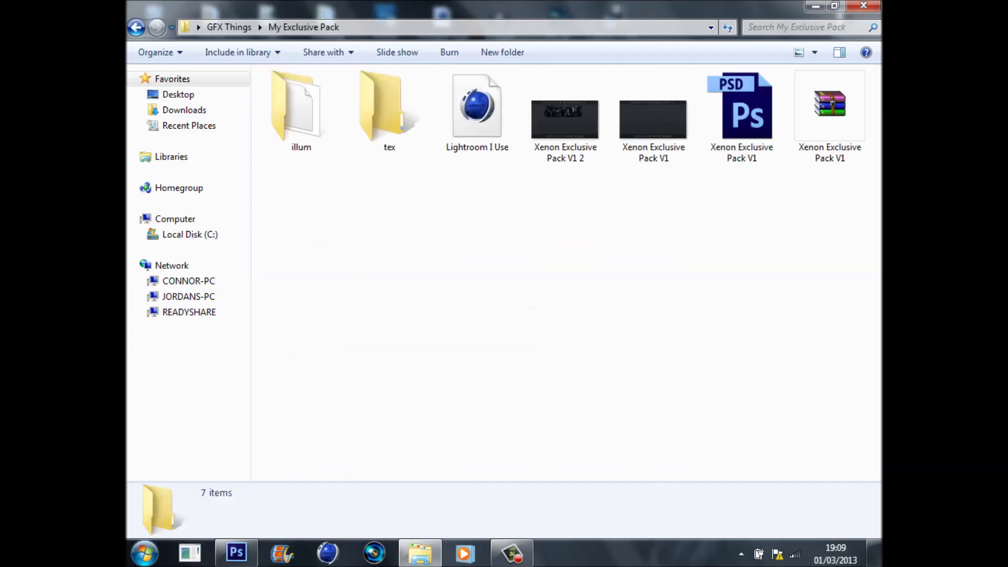
pyautogui.doubleClick(742, 110)
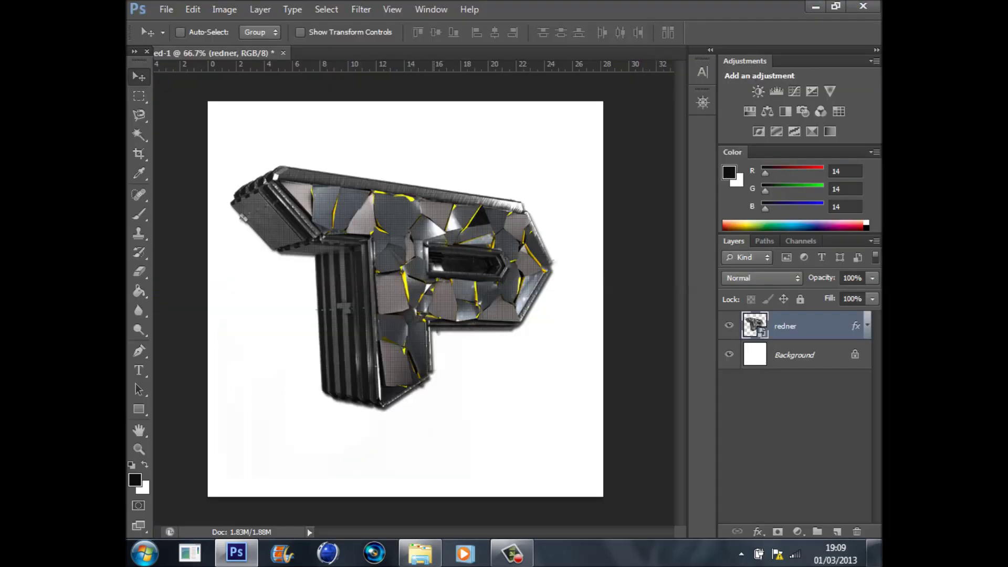
pyautogui.click(420, 552)
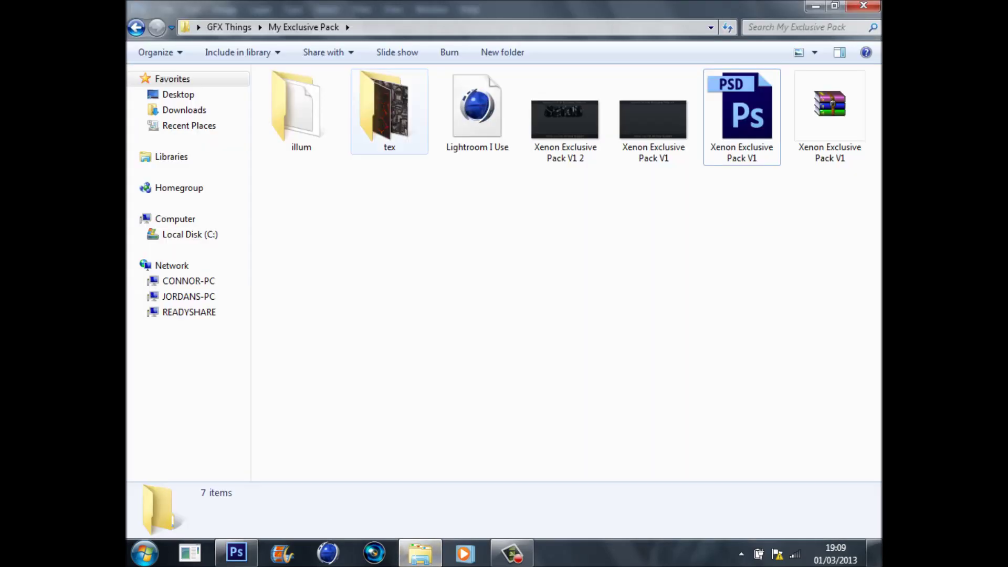
pyautogui.doubleClick(393, 111)
pyautogui.click(236, 552)
# - In the Xenon Exclusive Pack V1 document, hide the Sick Stocks group, then show and expand the Textures group
pyautogui.hotkey('ctrl', 'Tab')
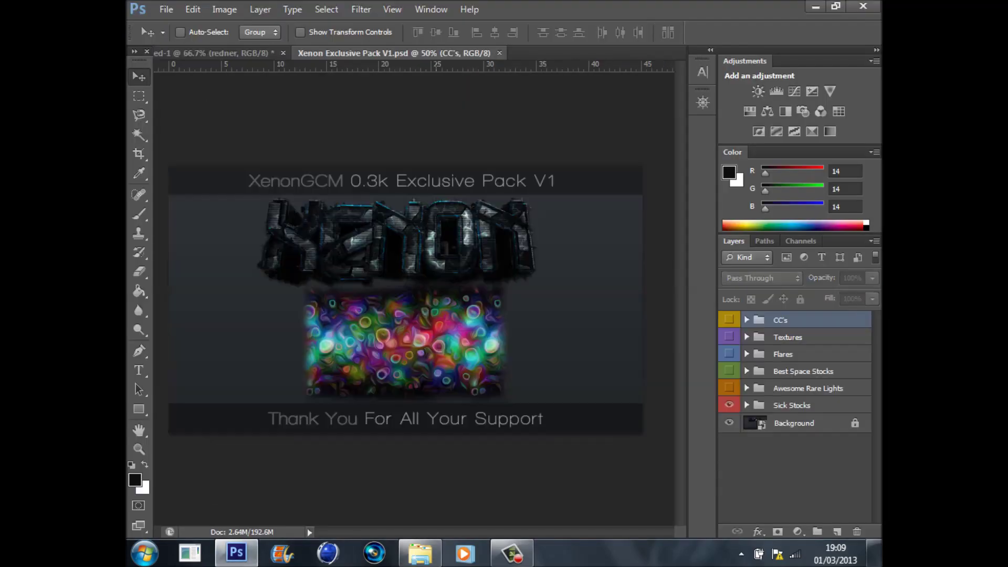
pyautogui.click(728, 404)
pyautogui.click(728, 337)
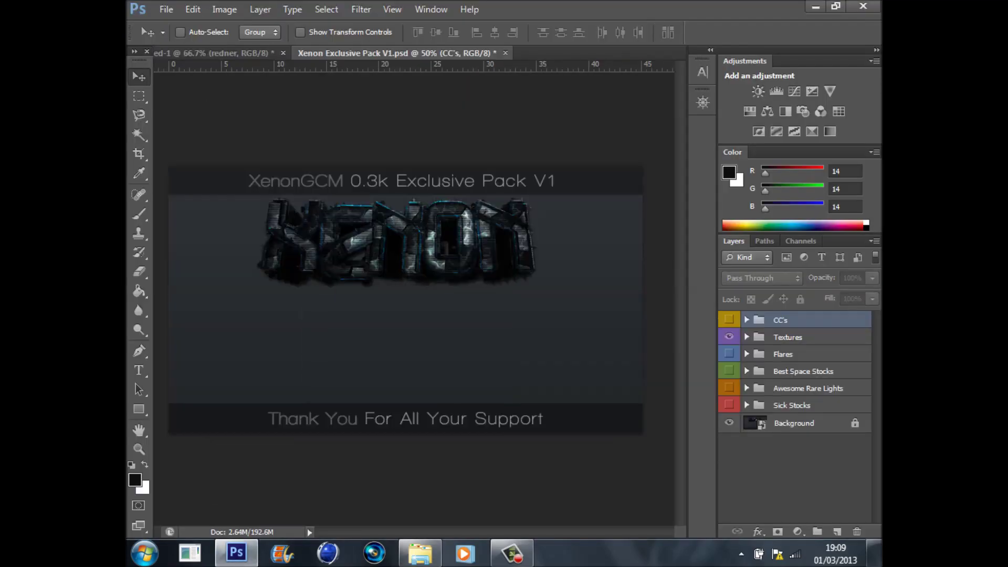
pyautogui.click(746, 336)
# - Preview Texture (4), show Texture (3) instead, and copy Texture (3) into the logo document over the upper-left part of the logo
pyautogui.click(729, 354)
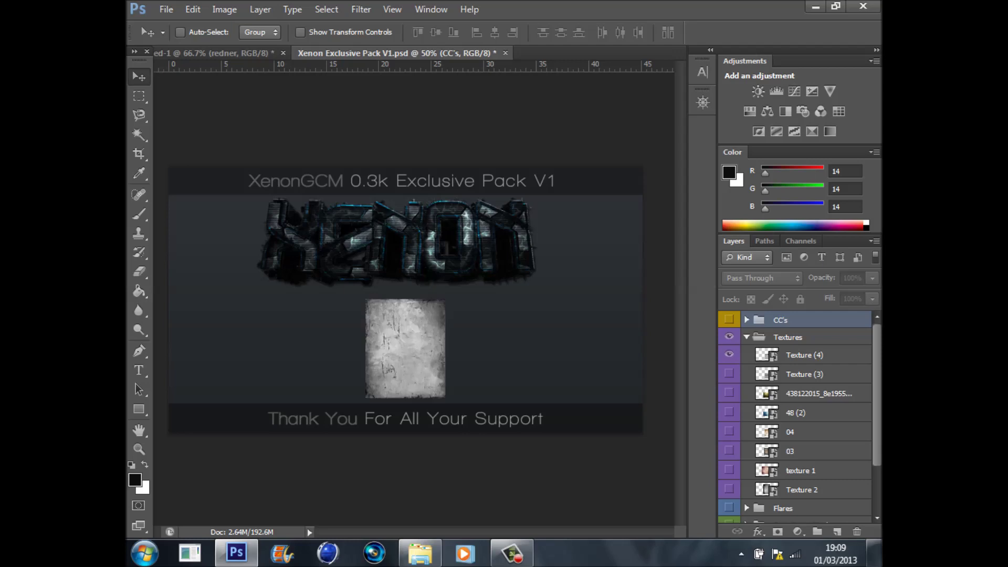
pyautogui.click(729, 355)
pyautogui.click(728, 373)
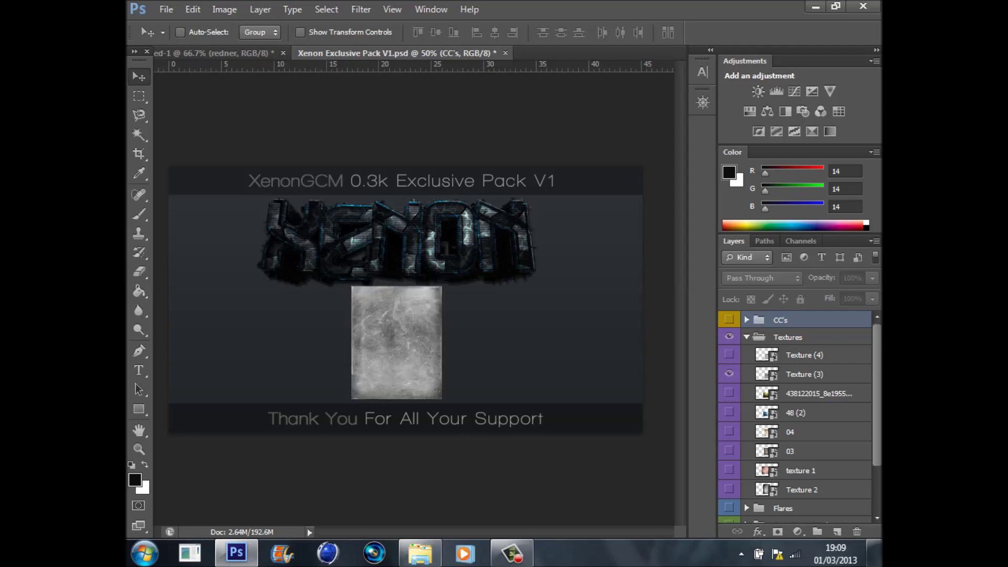
pyautogui.click(804, 374)
pyautogui.moveTo(396, 336); pyautogui.dragTo(323, 222)
pyautogui.moveTo(331, 186); pyautogui.dragTo(319, 175)
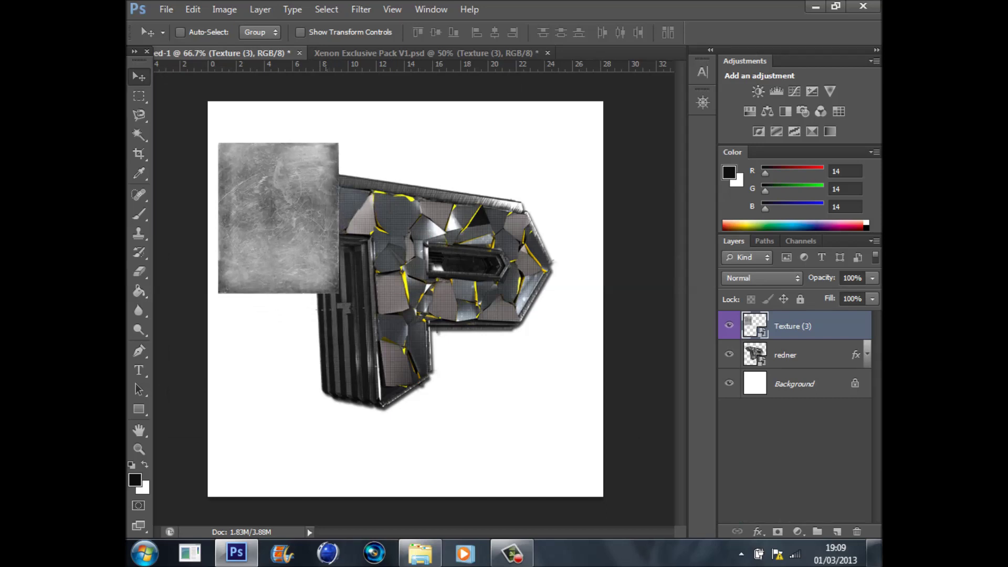
# - Stretch Texture (3) to about 600% width and 372% height over the whole logo, and clip it to the redner layer
pyautogui.hotkey('ctrl', 't')
pyautogui.moveTo(339, 293); pyautogui.dragTo(574, 418)
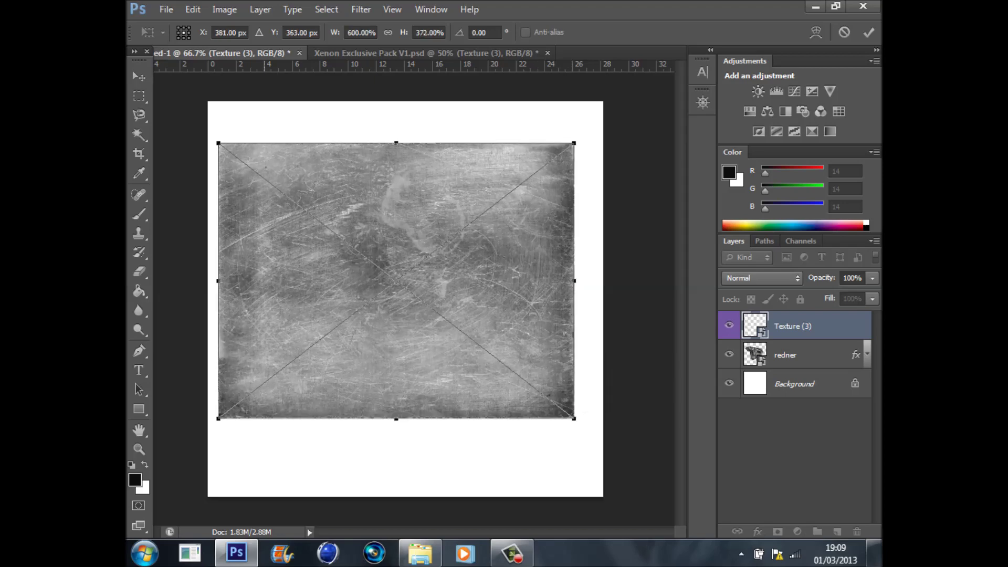
pyautogui.click(139, 76)
pyautogui.press('Return')
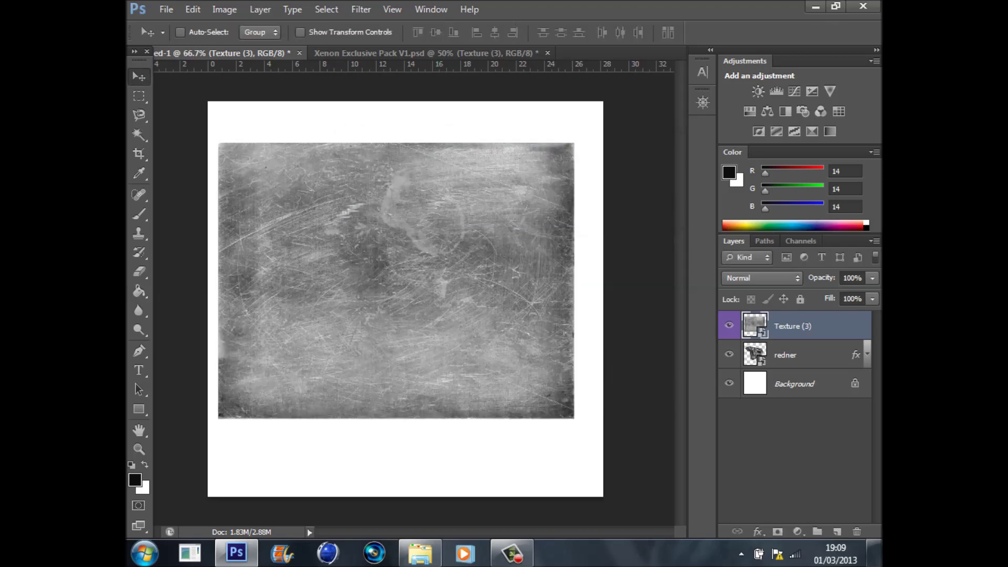
pyautogui.rightClick(821, 326)
pyautogui.click(715, 243)
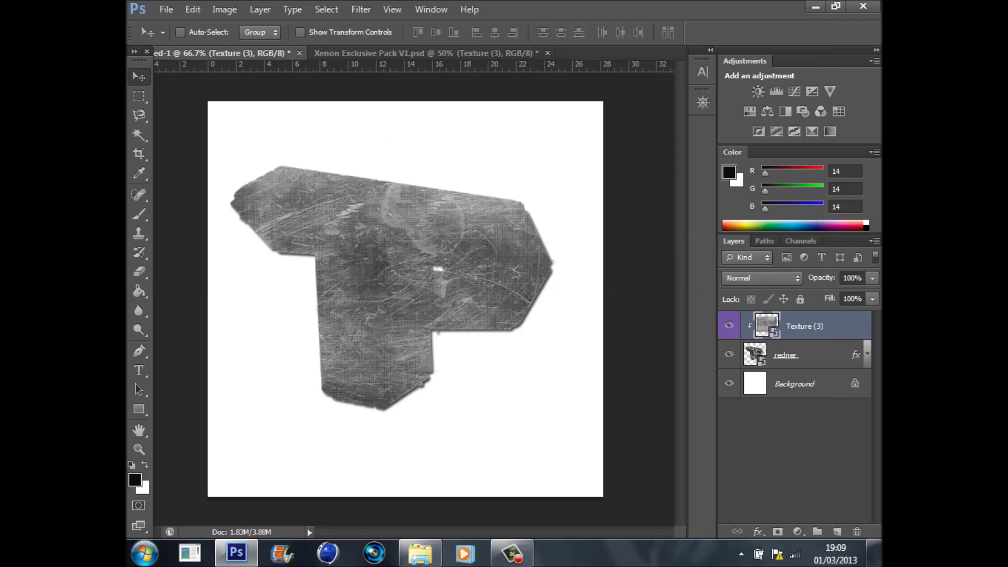
# - Set Texture (3) to Overlay blending at 57% opacity and compare the logo with and without it
pyautogui.click(761, 278)
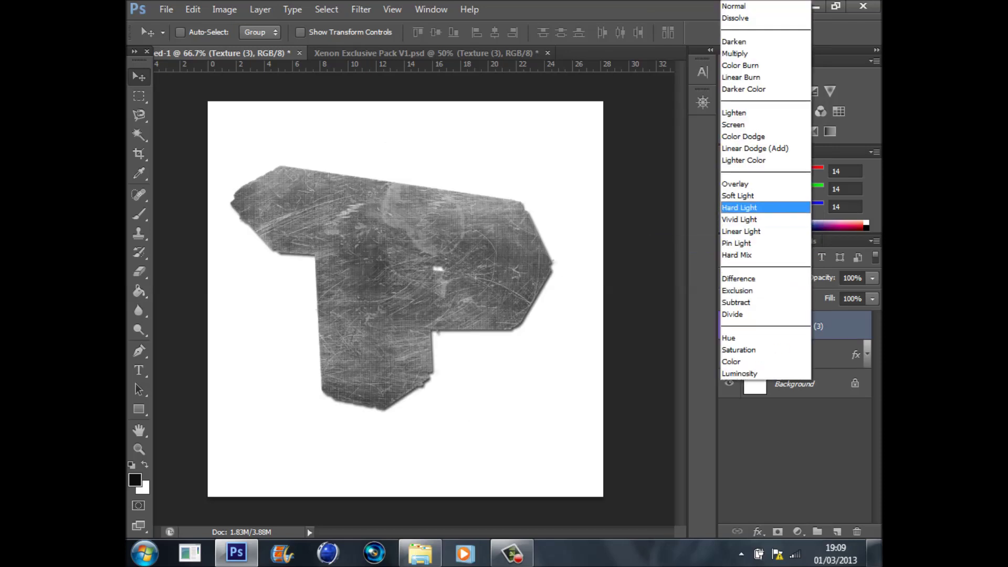
pyautogui.click(745, 183)
pyautogui.click(872, 298)
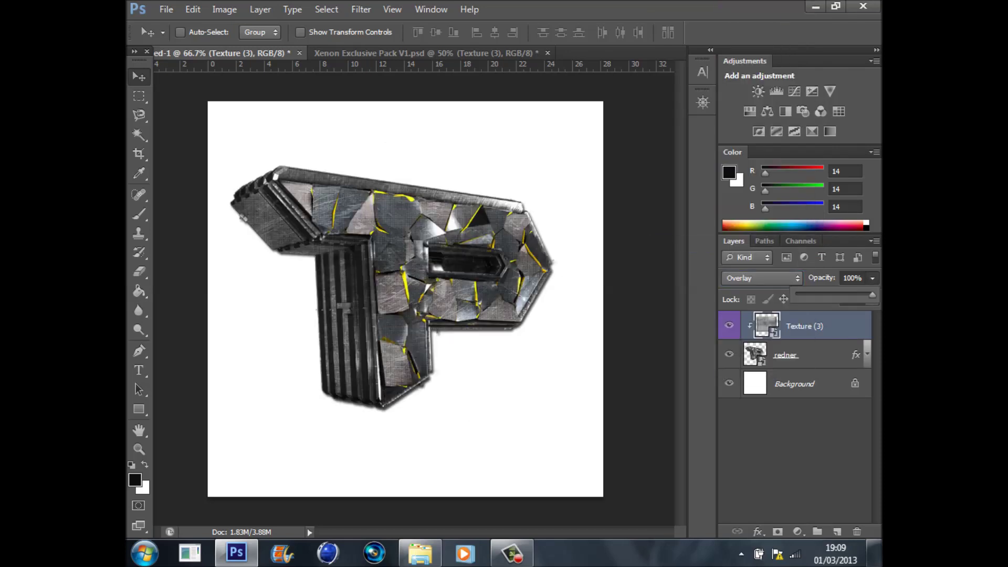
pyautogui.moveTo(872, 295); pyautogui.dragTo(840, 294)
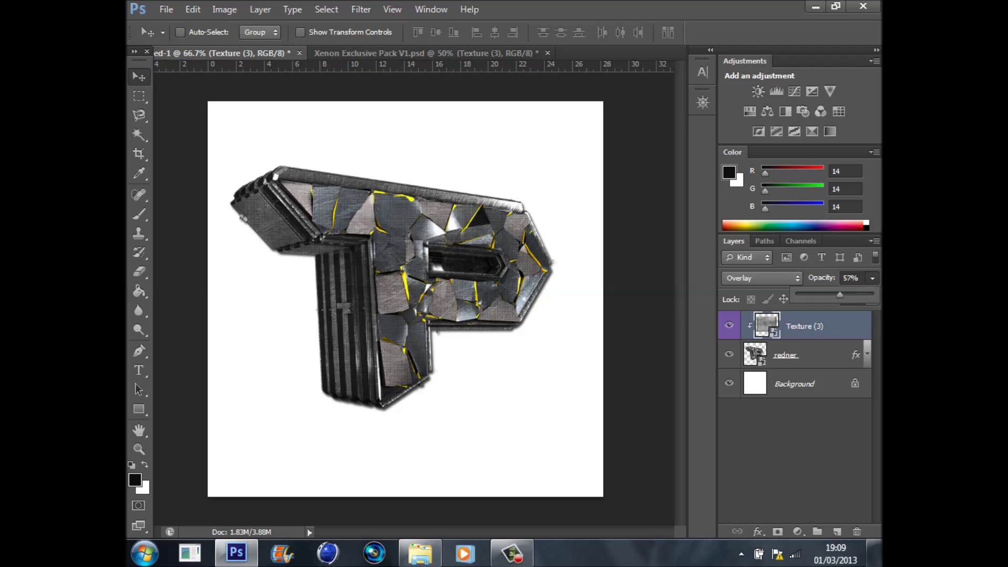
pyautogui.click(729, 326)
pyautogui.click(729, 325)
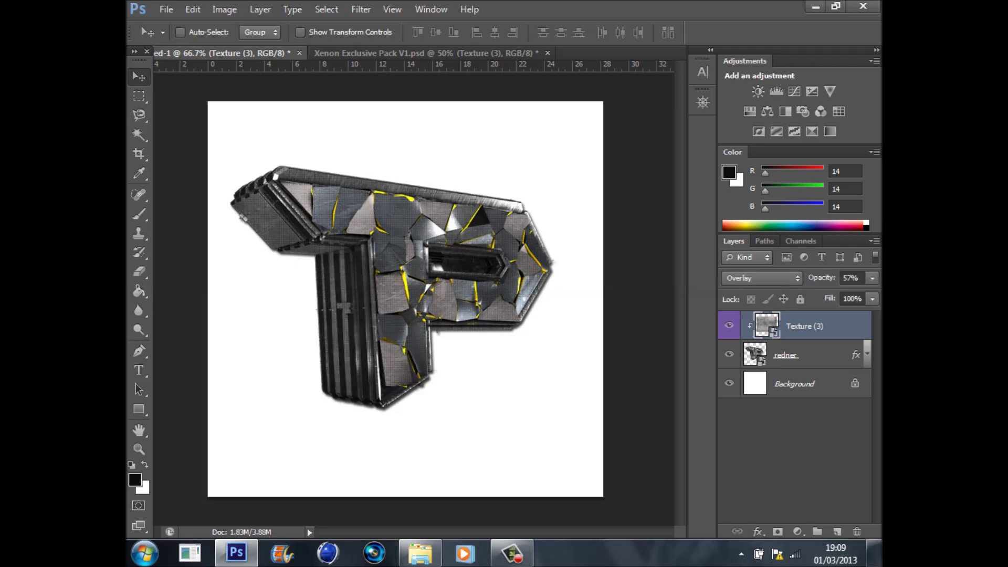
# - Set the Eraser tool's opacity to 20% and rasterize the Texture (3) layer so it can be erased
pyautogui.press('e')
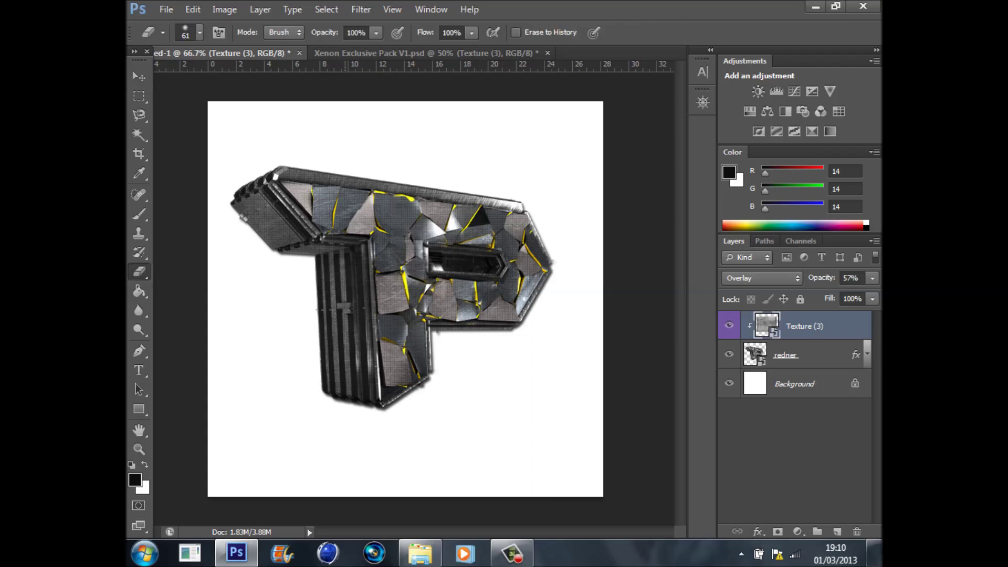
pyautogui.click(376, 32)
pyautogui.moveTo(377, 49); pyautogui.dragTo(317, 50)
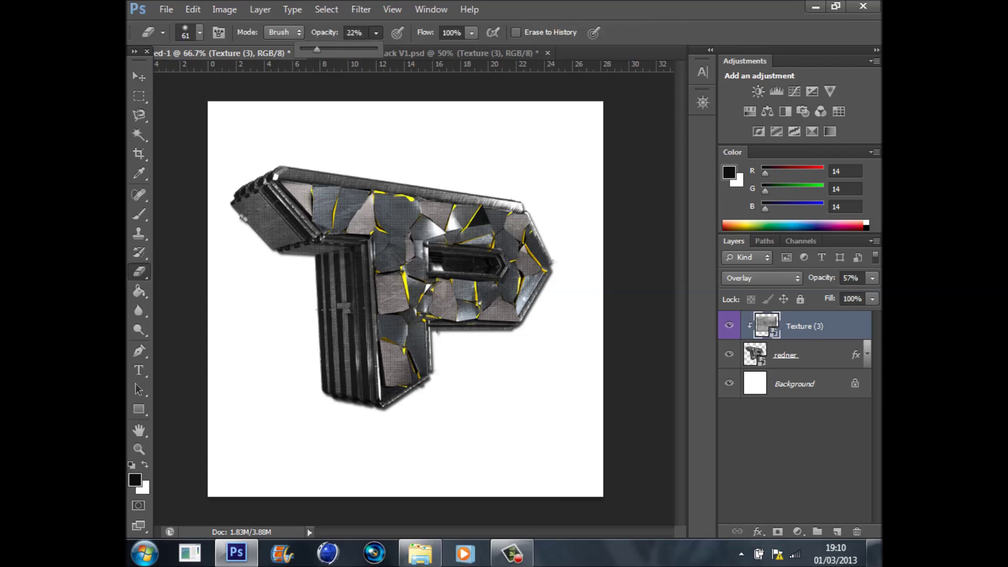
pyautogui.click(352, 33)
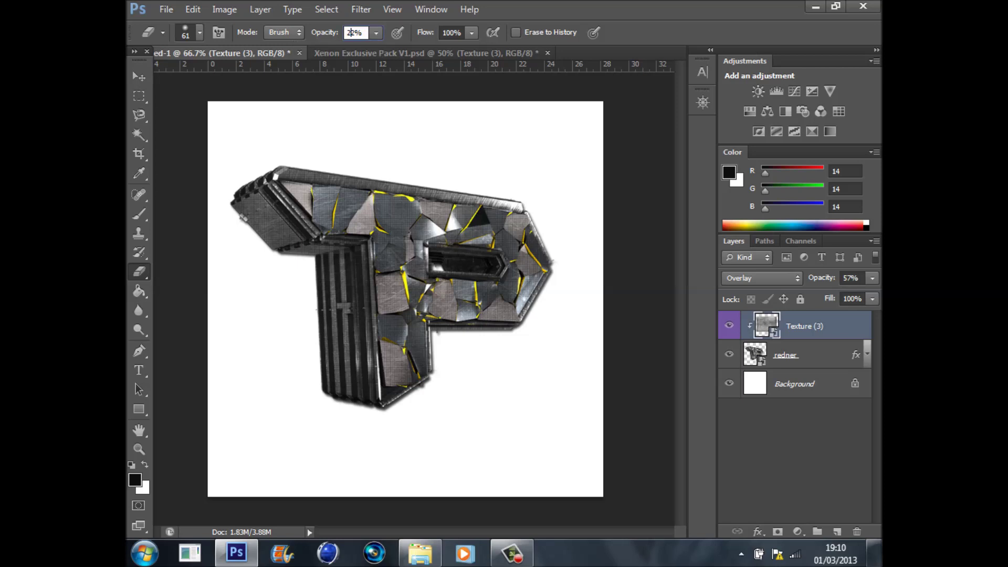
pyautogui.press('BackSpace')
pyautogui.write('0')
pyautogui.press('Return')
pyautogui.click(358, 236)
pyautogui.press('Return')
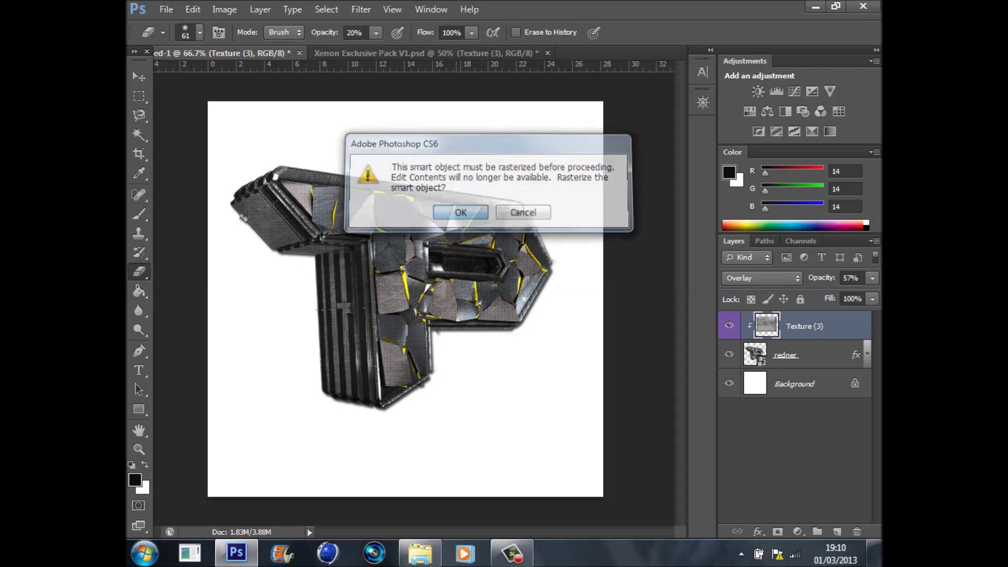
# - Set the eraser size to 82 px and lightly erase parts of Texture (3) over the logo
pyautogui.click(199, 33)
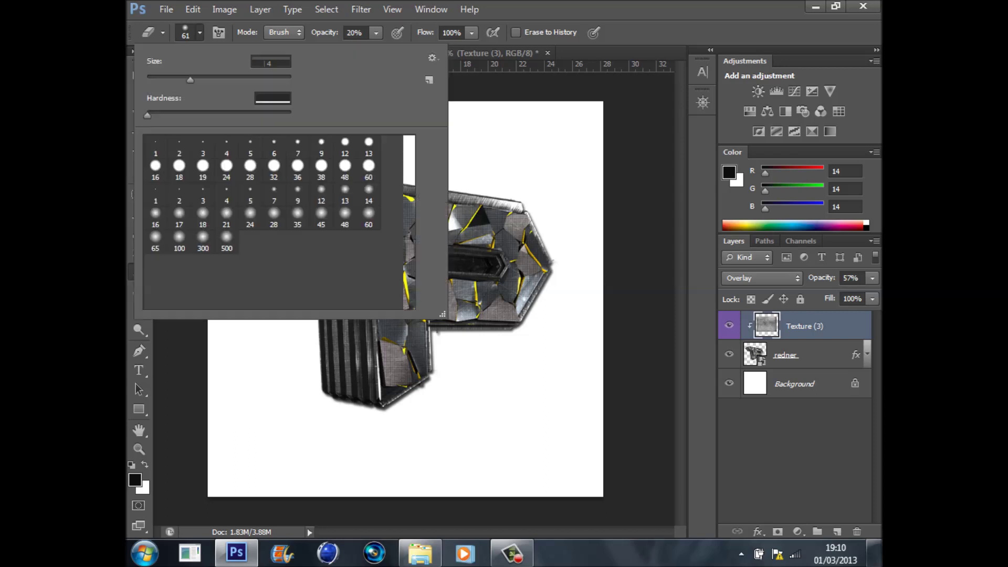
pyautogui.moveTo(190, 80); pyautogui.dragTo(205, 79)
pyautogui.press('Return')
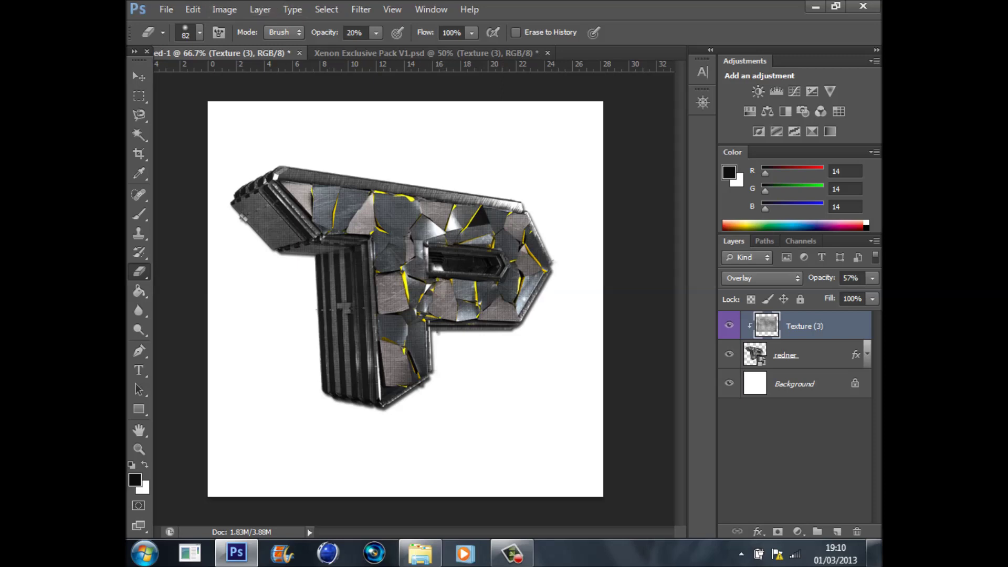
# - Restore the Eraser tool's opacity to 100%
pyautogui.click(376, 33)
pyautogui.moveTo(375, 50); pyautogui.dragTo(436, 49)
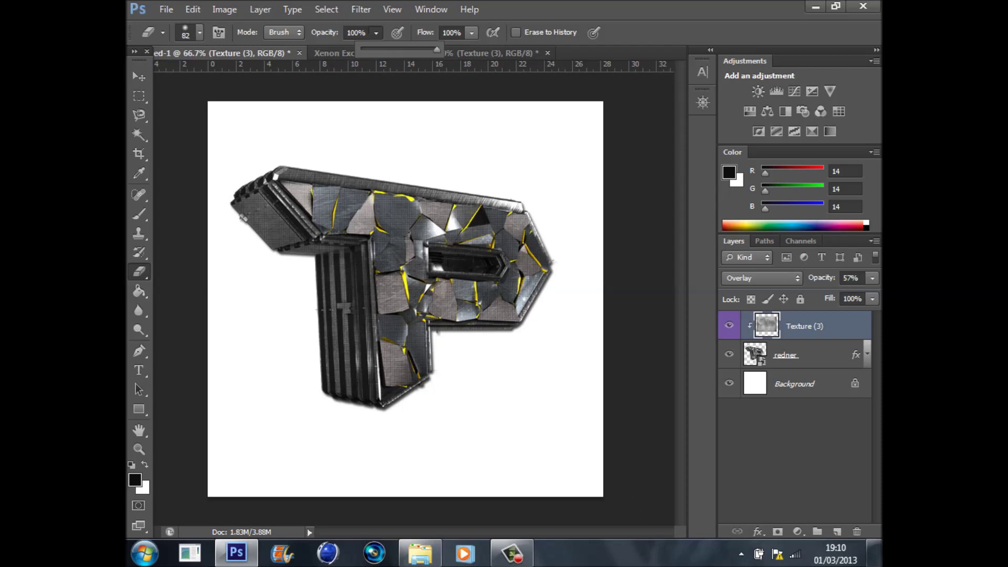
pyautogui.press('Return')
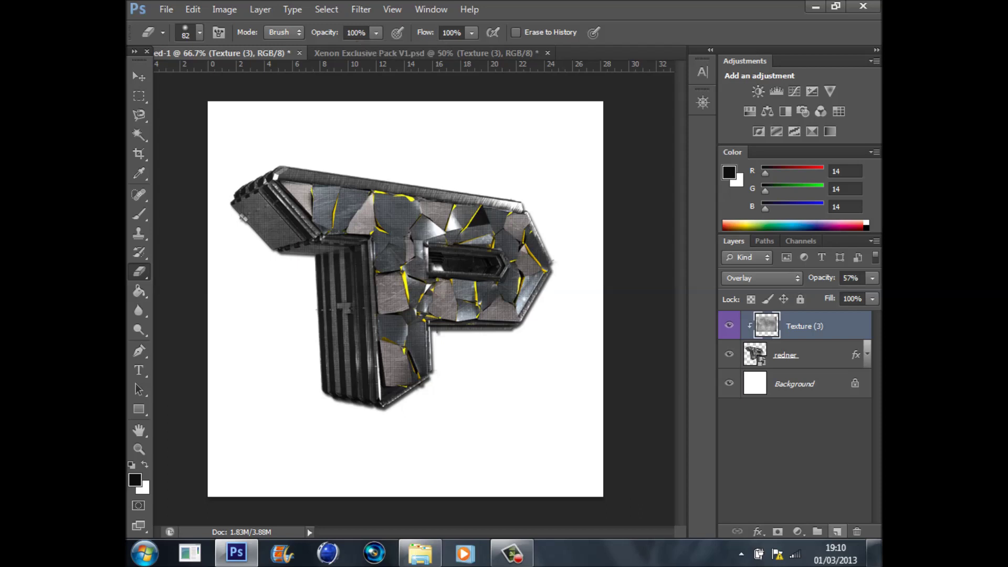
# - Add a new layer above Texture (3) and set the Brush tool's size to 15 px
pyautogui.click(837, 531)
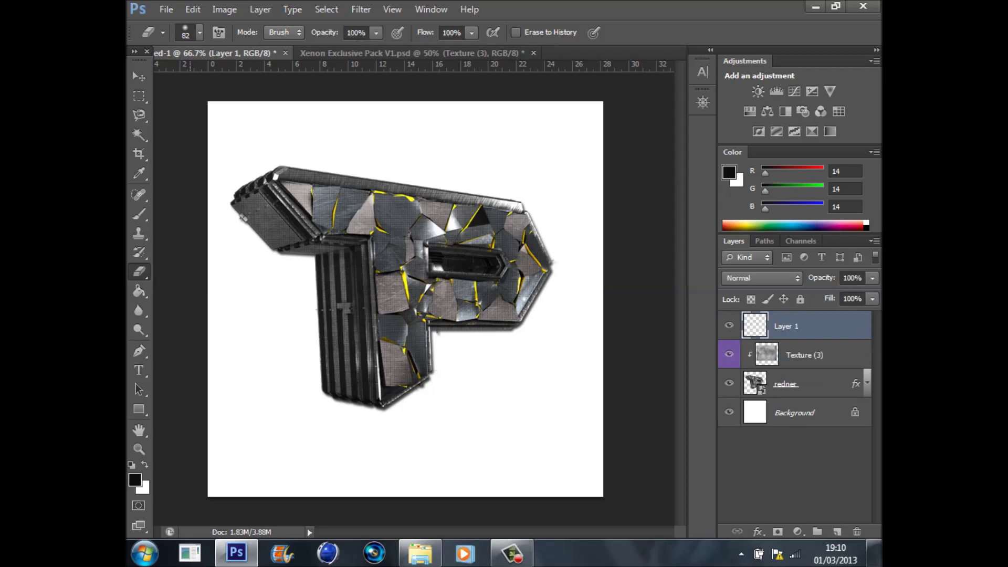
pyautogui.click(139, 214)
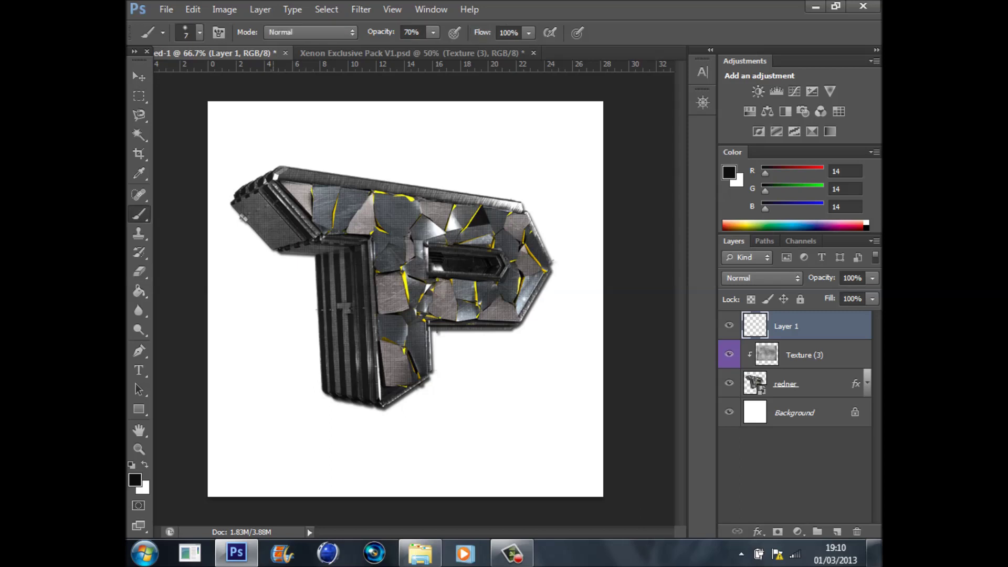
pyautogui.click(200, 32)
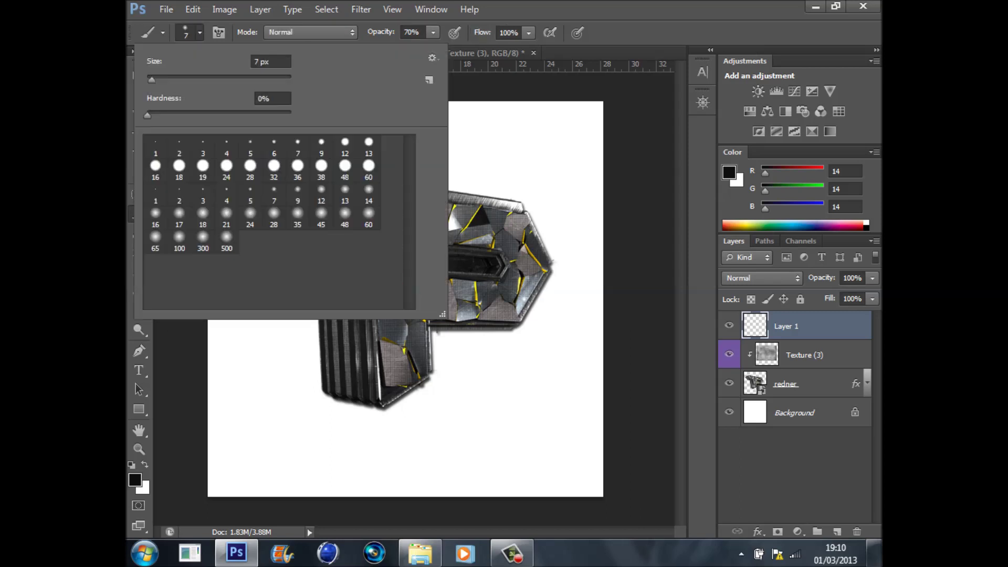
pyautogui.click(271, 62)
pyautogui.write('15')
pyautogui.press('Return')
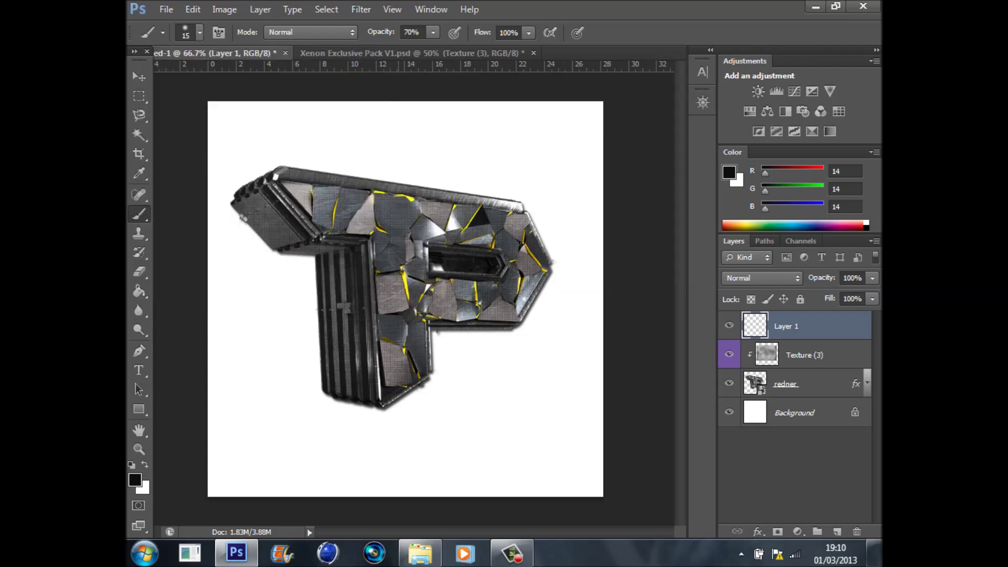
# - Increase the Brush tool's size to 20 px
pyautogui.click(200, 32)
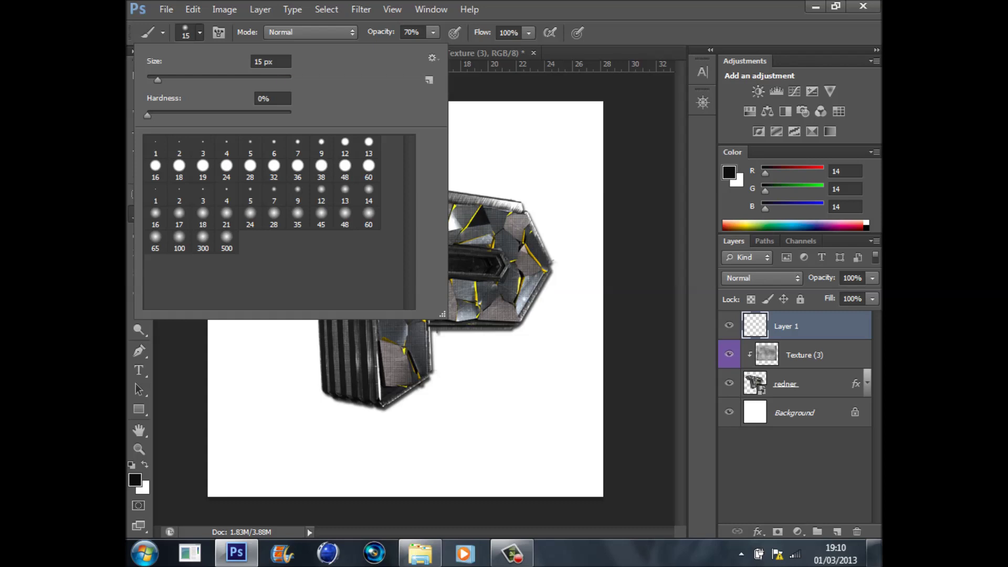
pyautogui.moveTo(276, 62); pyautogui.dragTo(168, 12)
pyautogui.write('20')
pyautogui.press('Return')
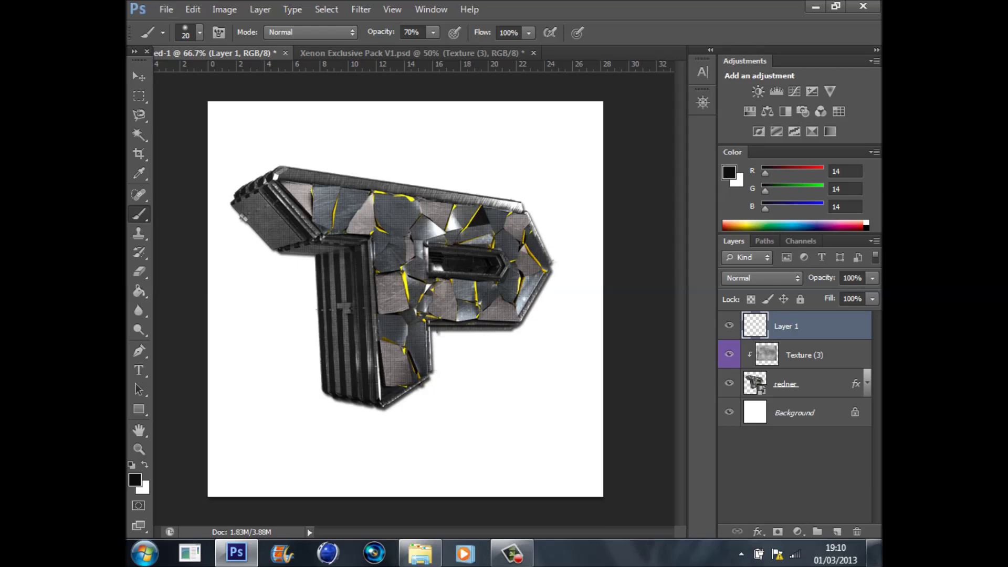
pyautogui.click(135, 480)
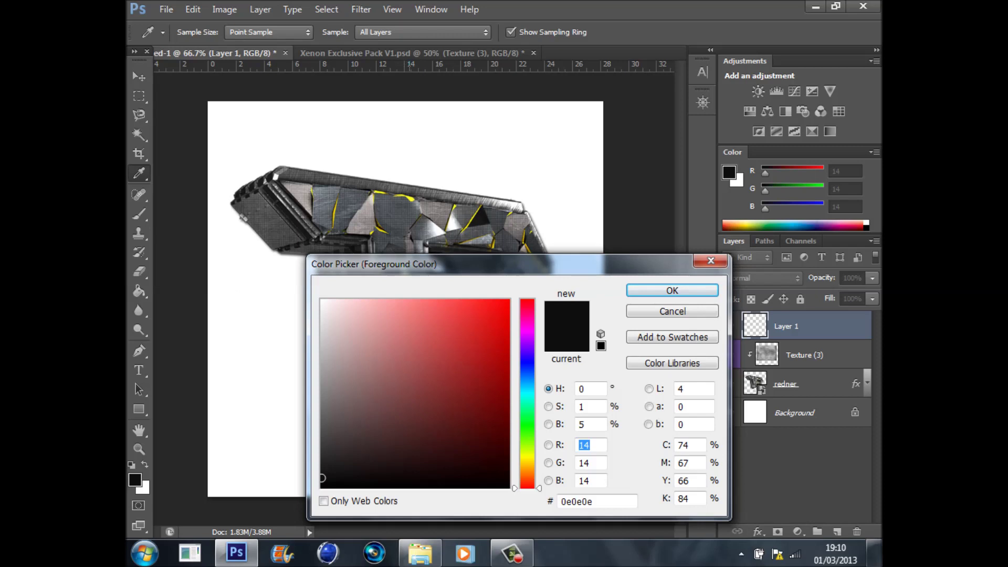
pyautogui.click(411, 199)
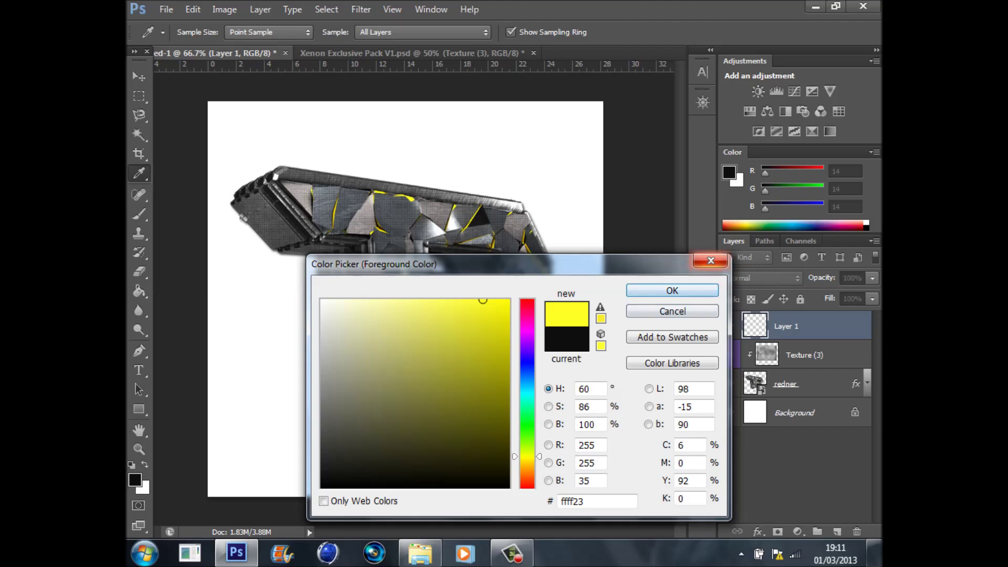
pyautogui.press('Escape')
pyautogui.press('b')
pyautogui.press('i')
# - Set the foreground colour to yellow #ffff1b, sampled from the logo's yellow cracks, and return to the Brush tool
pyautogui.click(134, 479)
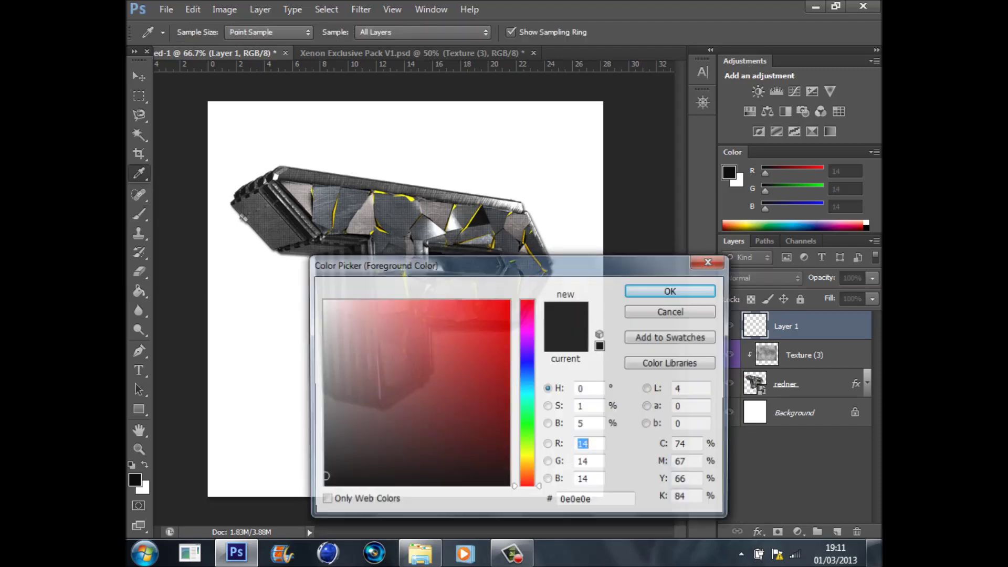
pyautogui.click(409, 198)
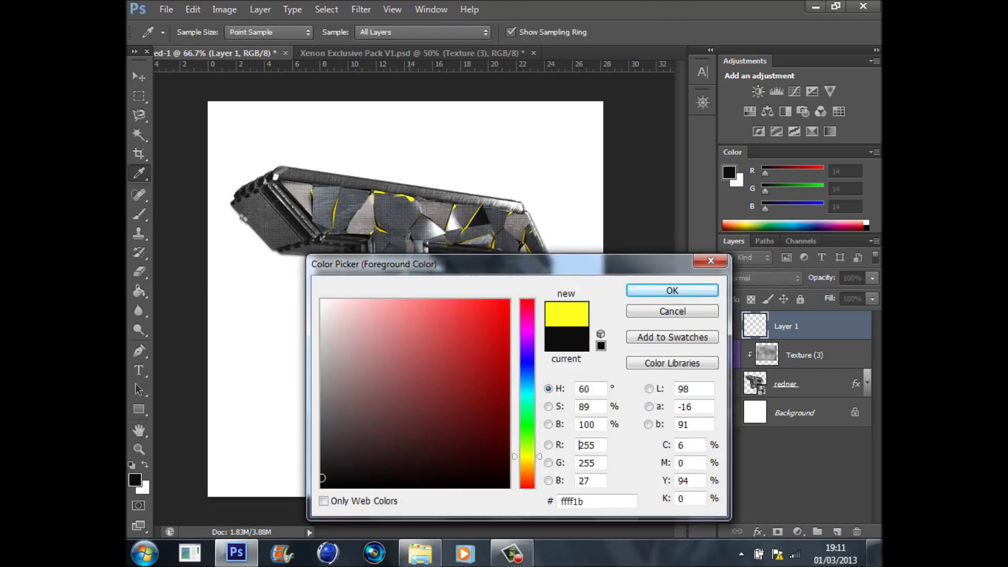
pyautogui.press('Return')
pyautogui.press('b')
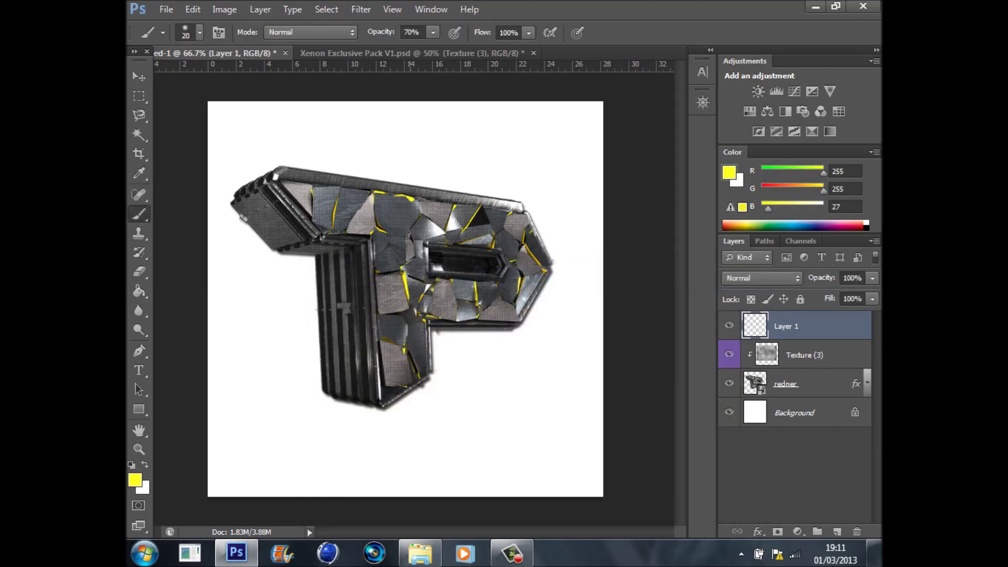
# - Paint a straight yellow line on Layer 1 along the full length of the logo's upper bevelled edge
pyautogui.hotkey('ctrl', '+')
pyautogui.hotkey('ctrl', '+')
pyautogui.hotkey('ctrl', '-')
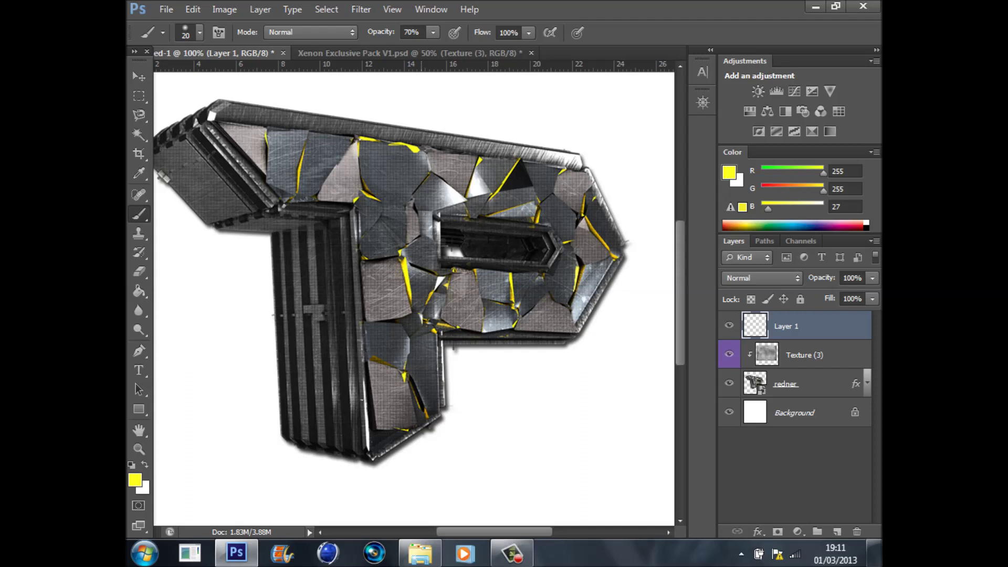
pyautogui.moveTo(490, 532); pyautogui.dragTo(447, 531)
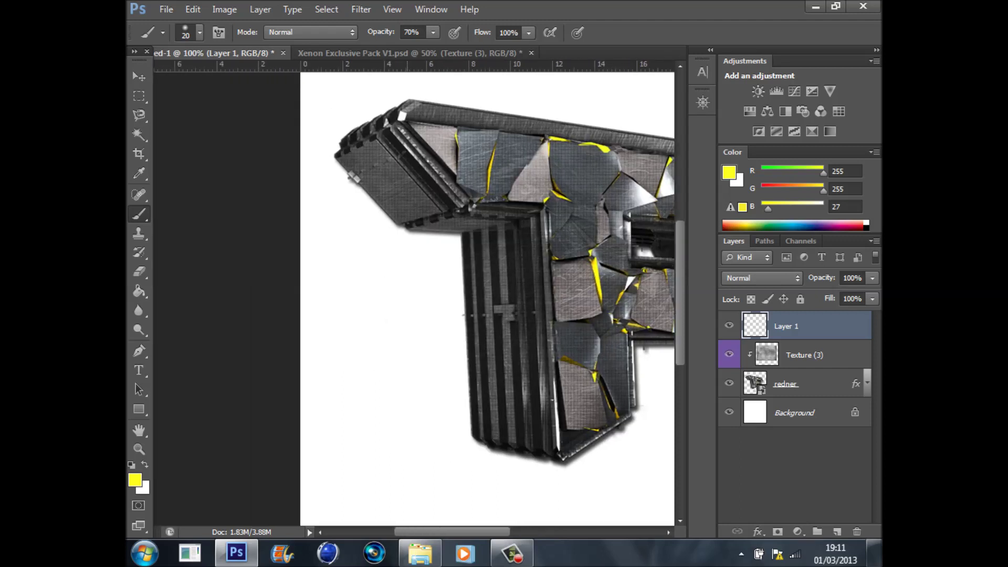
pyautogui.click(411, 109)
pyautogui.hscroll(5, 414, 298)
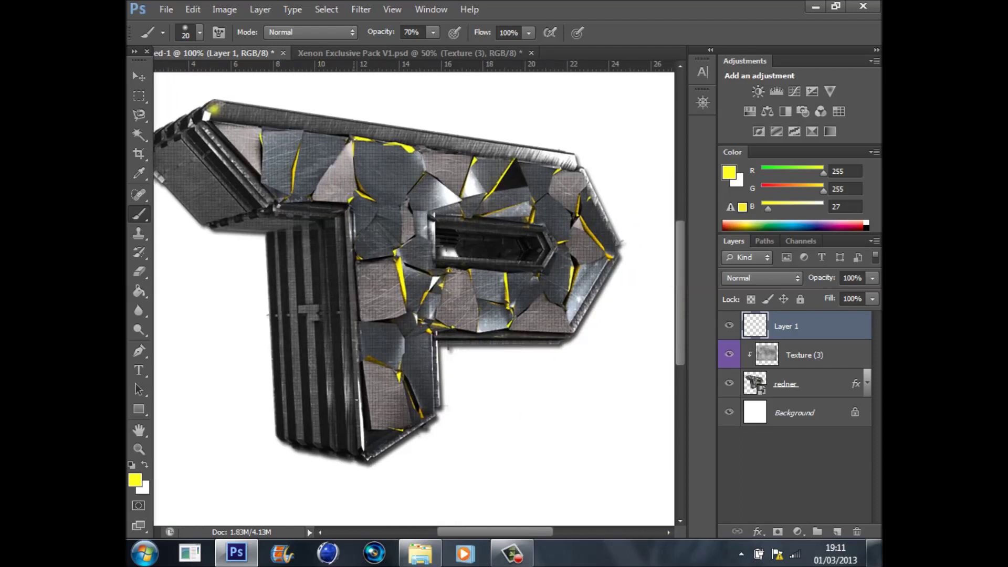
pyautogui.keyDown('shift'); pyautogui.click(574, 158); pyautogui.keyUp('shift')
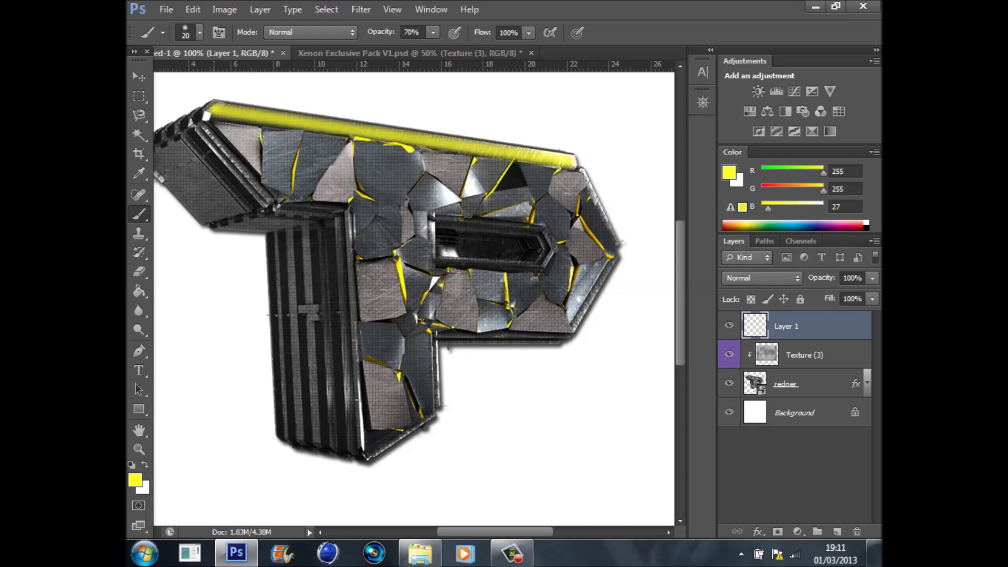
# - Paint connected straight yellow lines along the logo's left front bevel: down the diagonal, across the short ledge, and down the stem
pyautogui.click(201, 128)
pyautogui.keyDown('shift'); pyautogui.click(271, 204); pyautogui.keyUp('shift')
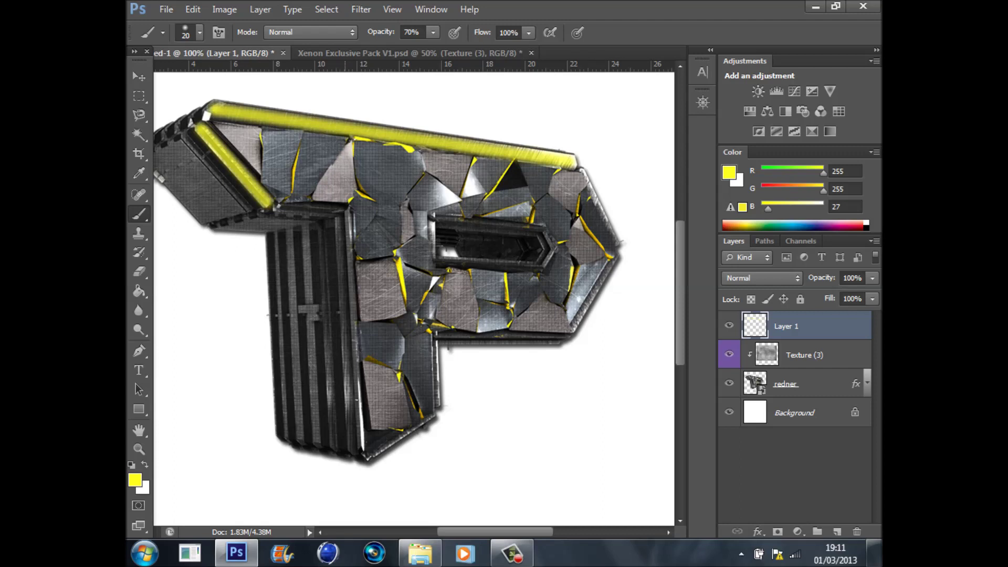
pyautogui.keyDown('shift'); pyautogui.click(343, 210); pyautogui.keyUp('shift')
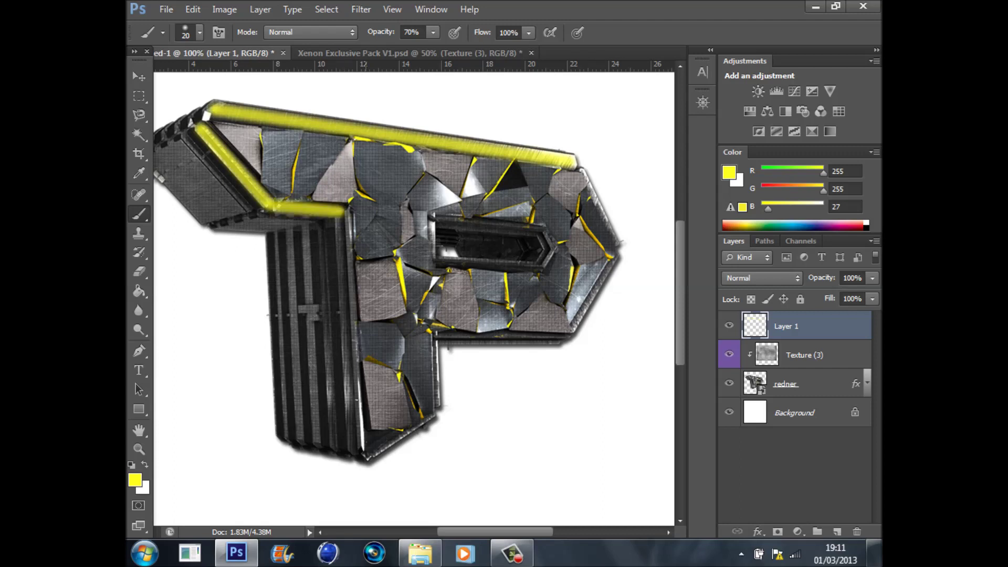
pyautogui.keyDown('shift'); pyautogui.click(355, 452); pyautogui.keyUp('shift')
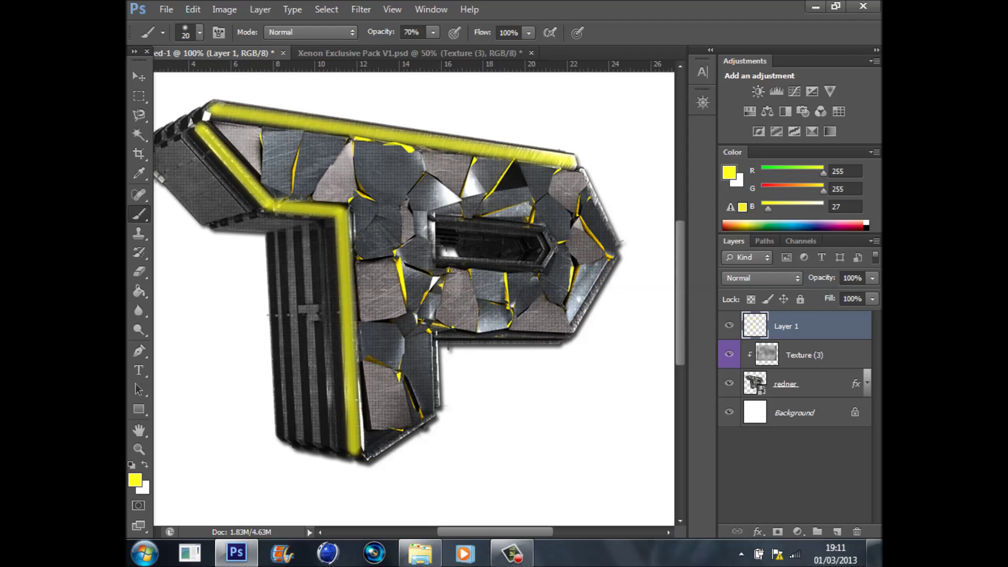
# - Paint a straight yellow line down the light stripe nearest the front edge on the stem's ribbed side
pyautogui.hscroll(-3, 414, 299)
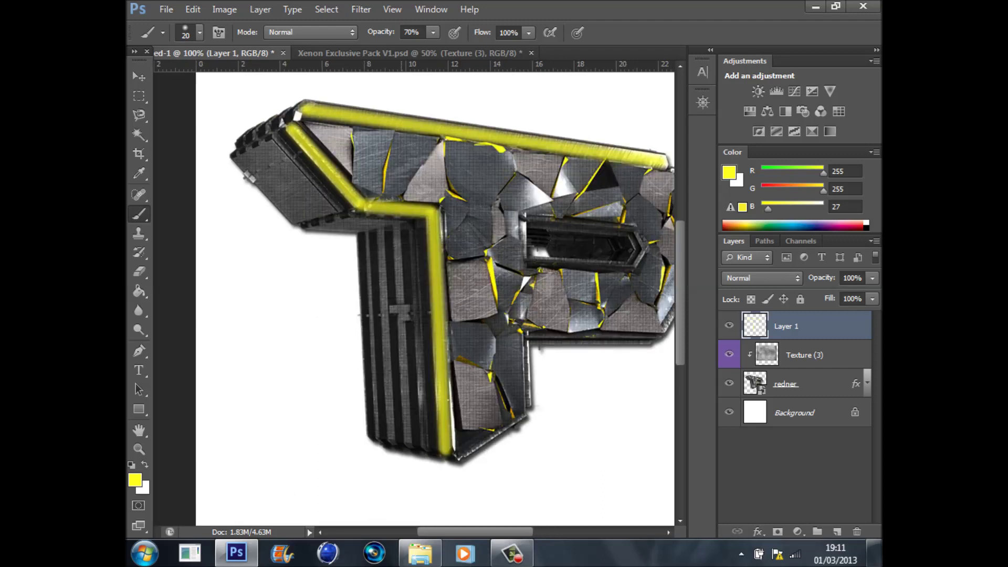
pyautogui.click(404, 230)
pyautogui.keyDown('shift'); pyautogui.click(413, 444); pyautogui.keyUp('shift')
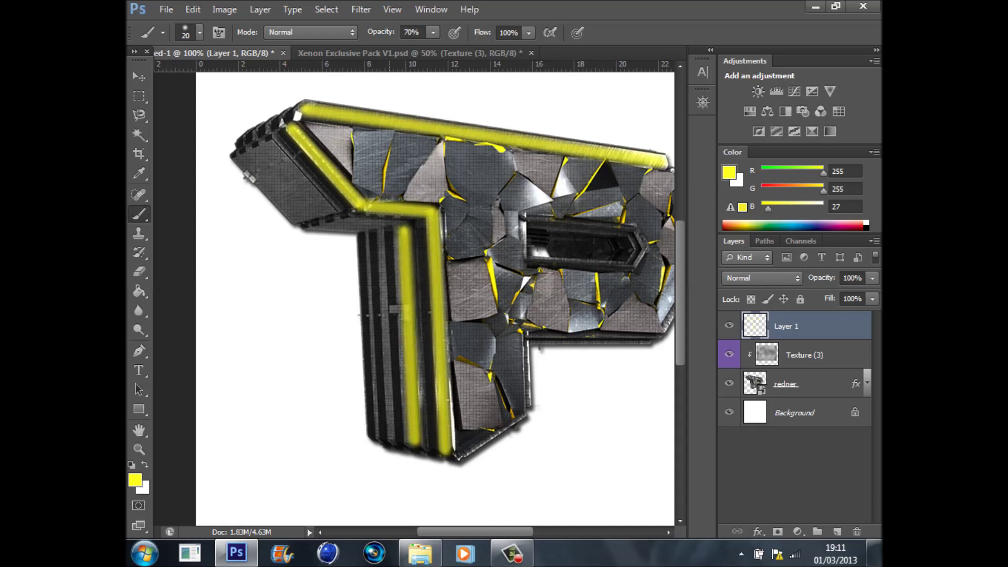
# - Paint straight yellow lines on Layer 1 down the two remaining light stripes on the stem's ribbed side
pyautogui.click(388, 232)
pyautogui.keyDown('shift'); pyautogui.click(396, 445); pyautogui.keyUp('shift')
pyautogui.click(372, 235)
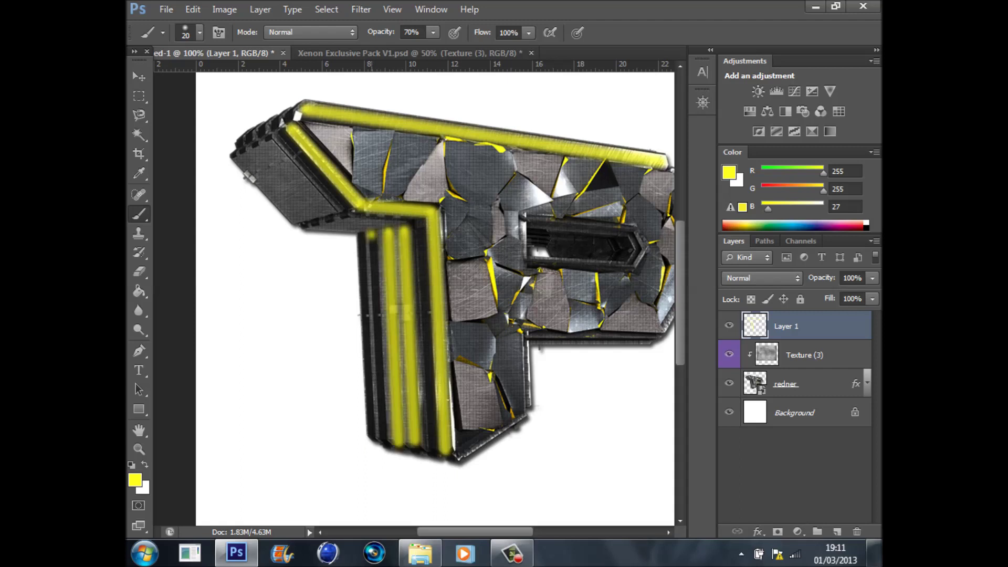
pyautogui.keyDown('shift'); pyautogui.click(382, 444); pyautogui.keyUp('shift')
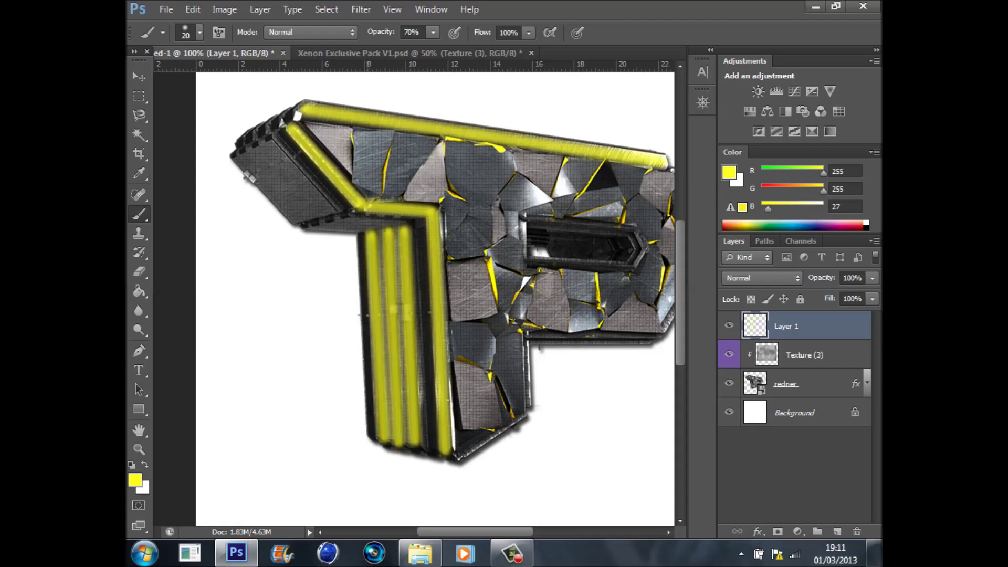
pyautogui.keyDown('shift'); pyautogui.click(336, 232); pyautogui.keyUp('shift')
pyautogui.keyDown('shift'); pyautogui.click(337, 427); pyautogui.keyUp('shift')
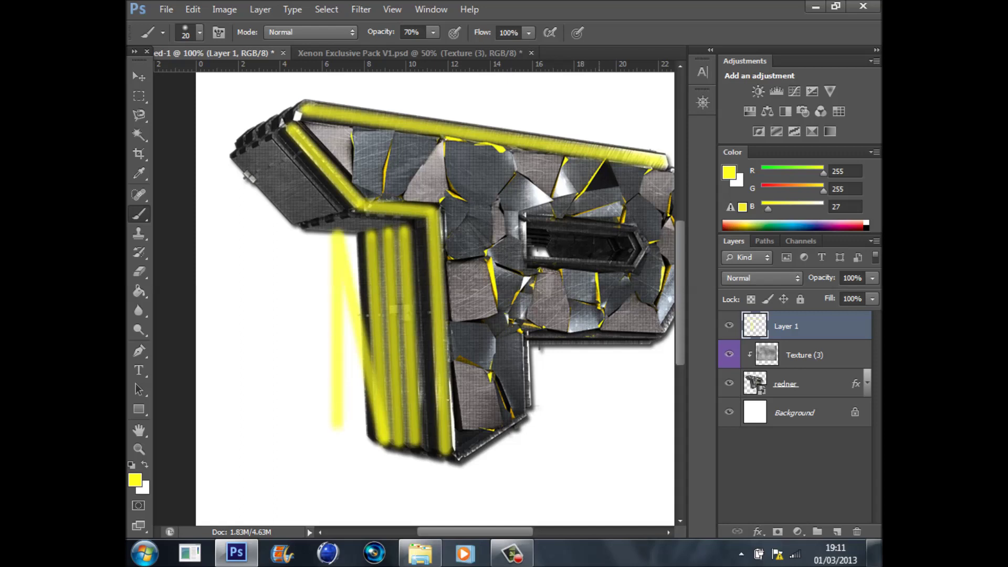
pyautogui.hotkey('ctrl', 'alt', 'z')
pyautogui.hotkey('ctrl', 'alt', 'z')
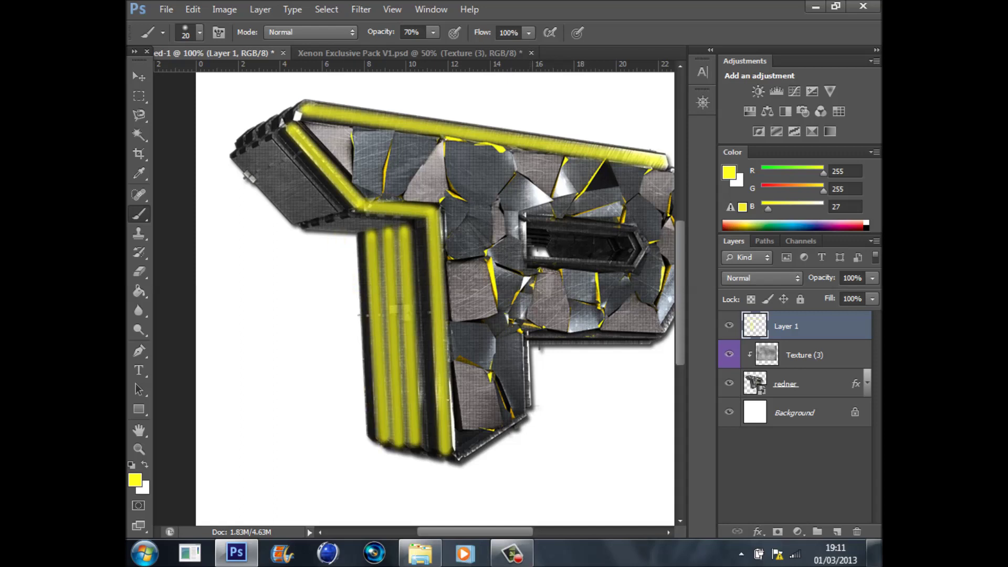
# - Set the brush size to 10 px and paint short yellow strokes on the notched ribs of the logo's upper-left end
pyautogui.moveTo(494, 531); pyautogui.dragTo(506, 532)
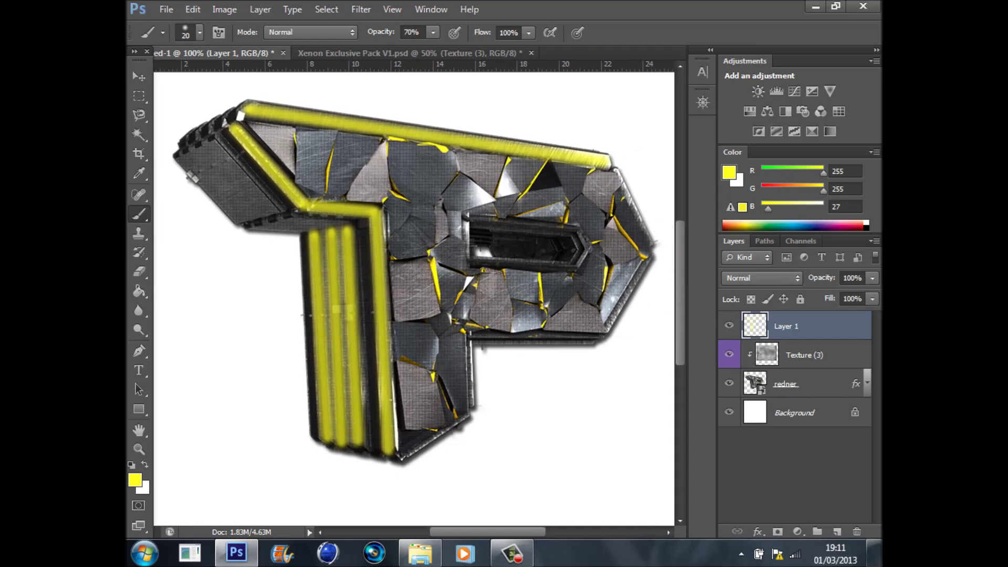
pyautogui.click(199, 32)
pyautogui.moveTo(274, 62); pyautogui.dragTo(197, 11)
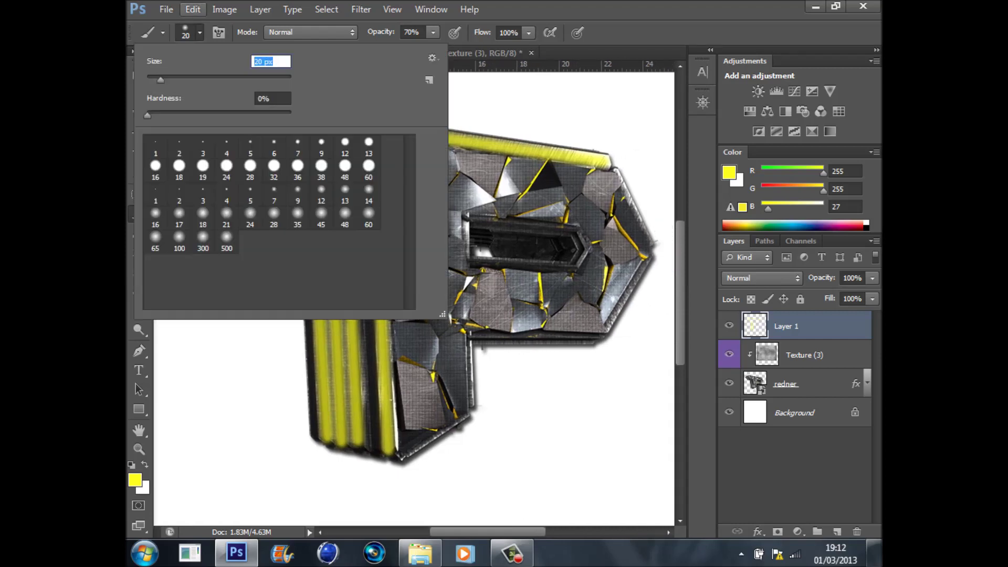
pyautogui.write('10')
pyautogui.press('Return')
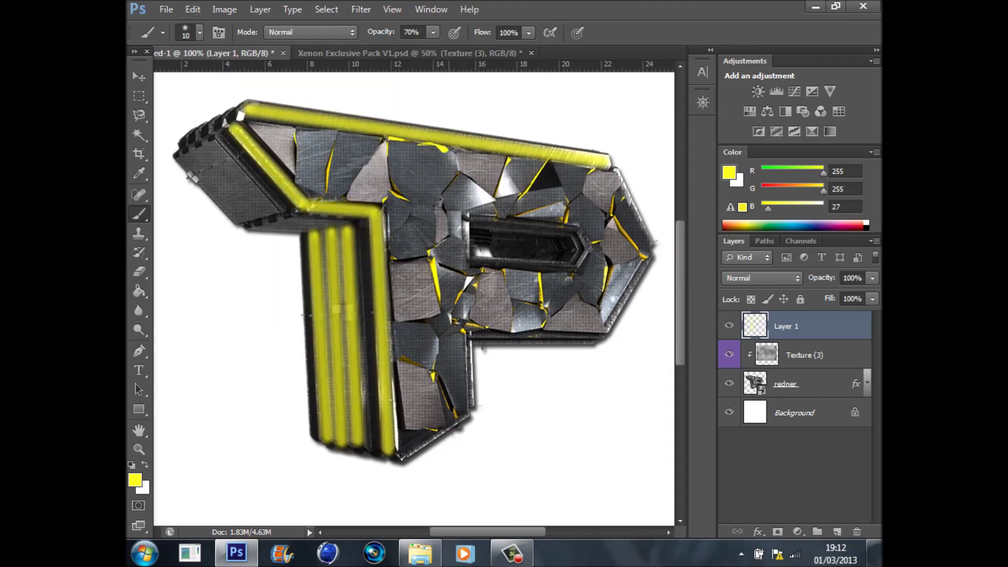
pyautogui.hscroll(-2, 387, 299)
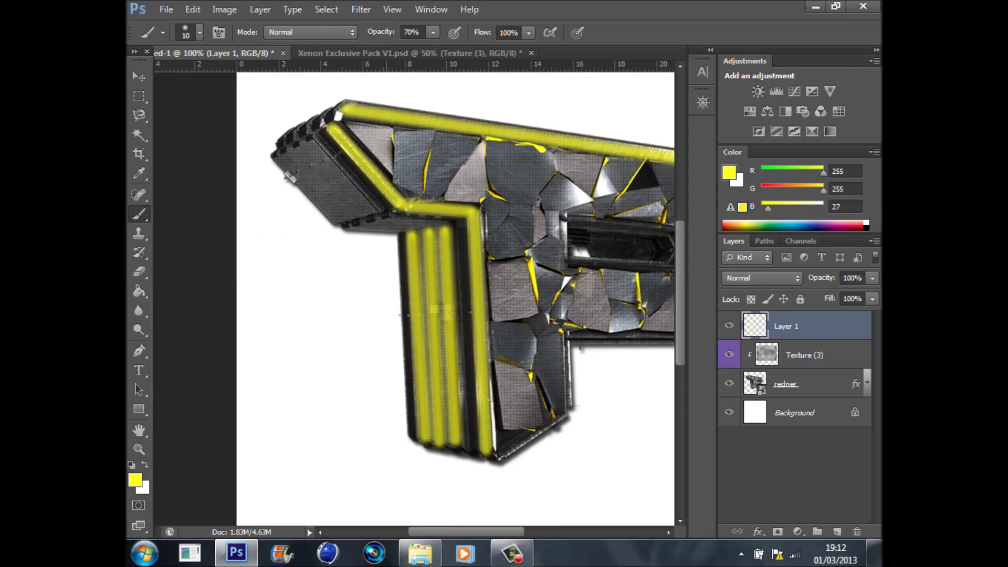
pyautogui.moveTo(314, 130)
pyautogui.mouseDown()
pyautogui.moveTo(324, 111)
pyautogui.moveTo(292, 133)
pyautogui.mouseUp()
pyautogui.click(281, 143)
# - Paint nested yellow chevrons at the pointed end inside the logo's central slot
pyautogui.moveTo(466, 532); pyautogui.dragTo(503, 532)
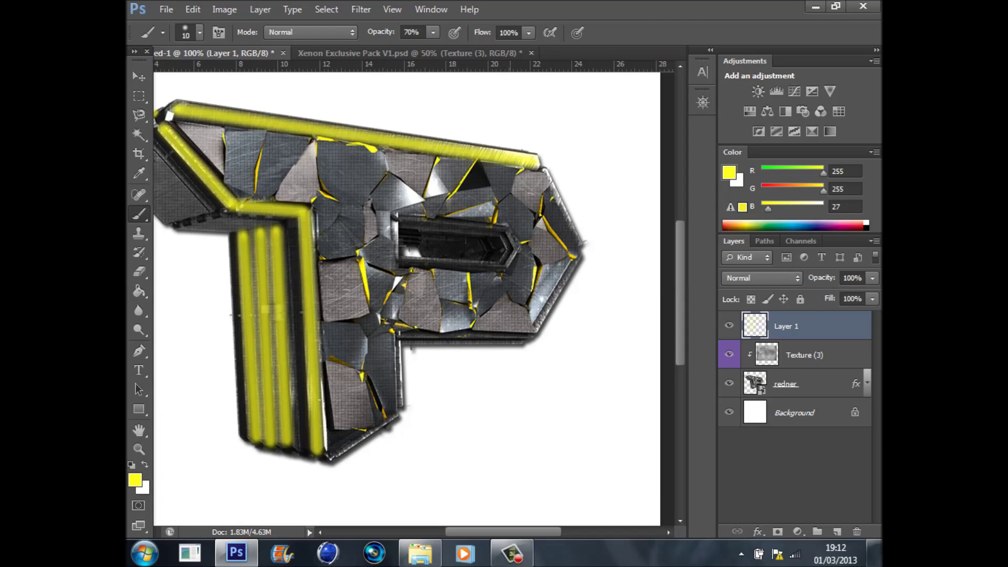
pyautogui.click(506, 230)
pyautogui.moveTo(517, 247)
pyautogui.mouseDown()
pyautogui.moveTo(505, 229)
pyautogui.moveTo(506, 265)
pyautogui.moveTo(505, 234)
pyautogui.mouseUp()
pyautogui.moveTo(503, 236); pyautogui.dragTo(505, 245)
pyautogui.moveTo(501, 243)
pyautogui.mouseDown()
pyautogui.moveTo(502, 263)
pyautogui.moveTo(484, 258)
pyautogui.mouseUp()
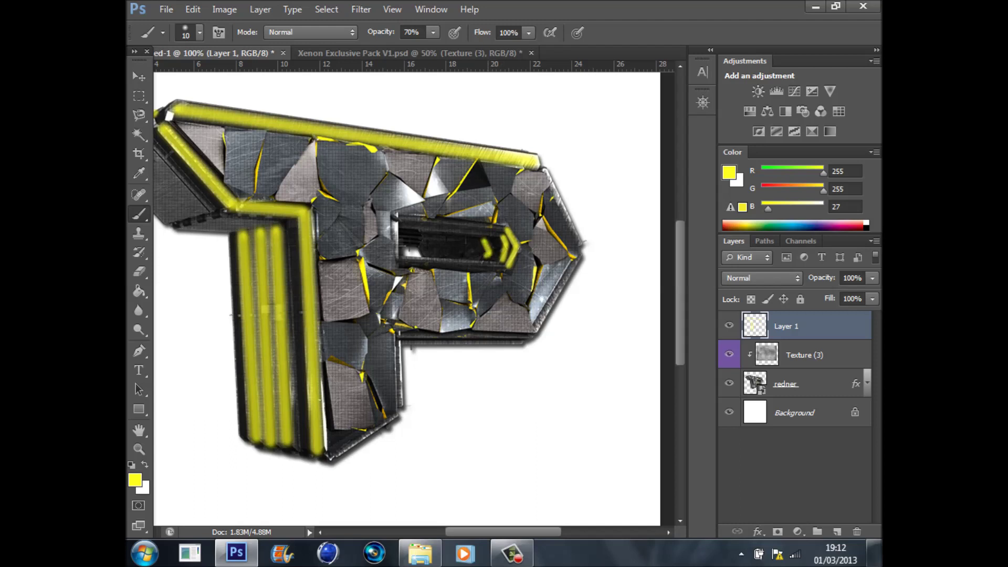
# - Paint straight yellow lines along the inner, outer and lower edges of the logo's slanted left end block
pyautogui.hscroll(-4, 413, 299)
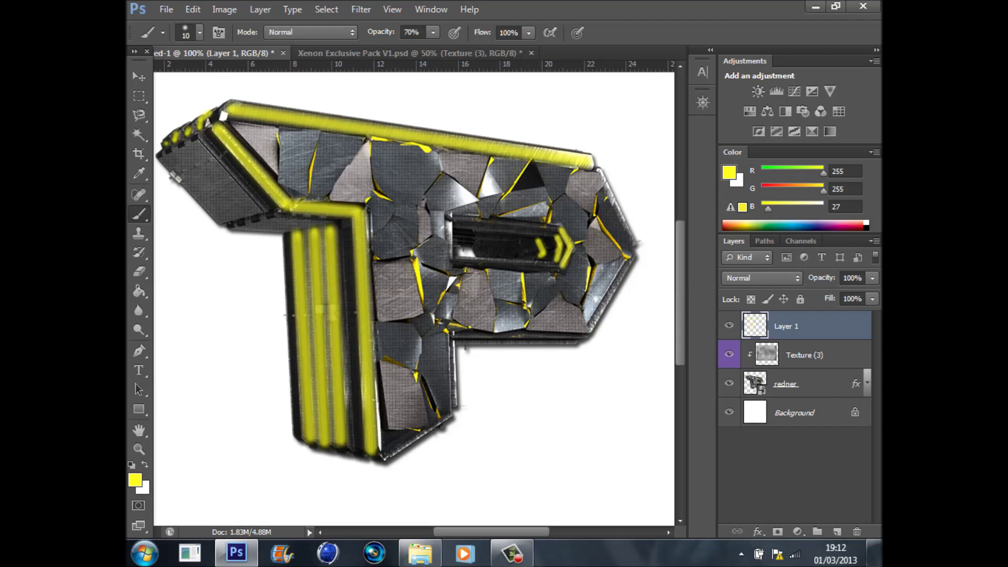
pyautogui.click(200, 138)
pyautogui.keyDown('shift'); pyautogui.click(263, 208); pyautogui.keyUp('shift')
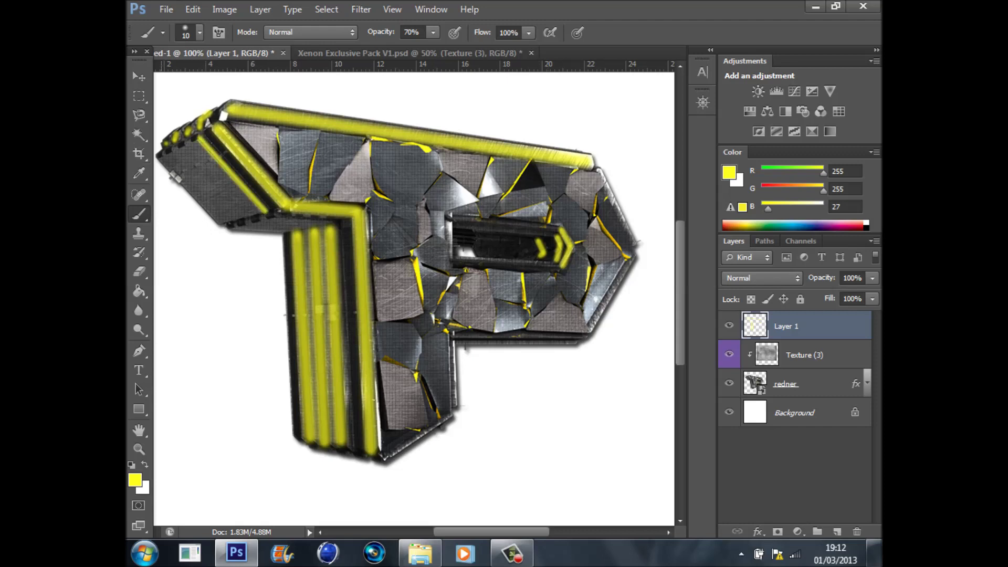
pyautogui.click(159, 156)
pyautogui.keyDown('shift'); pyautogui.click(222, 225); pyautogui.keyUp('shift')
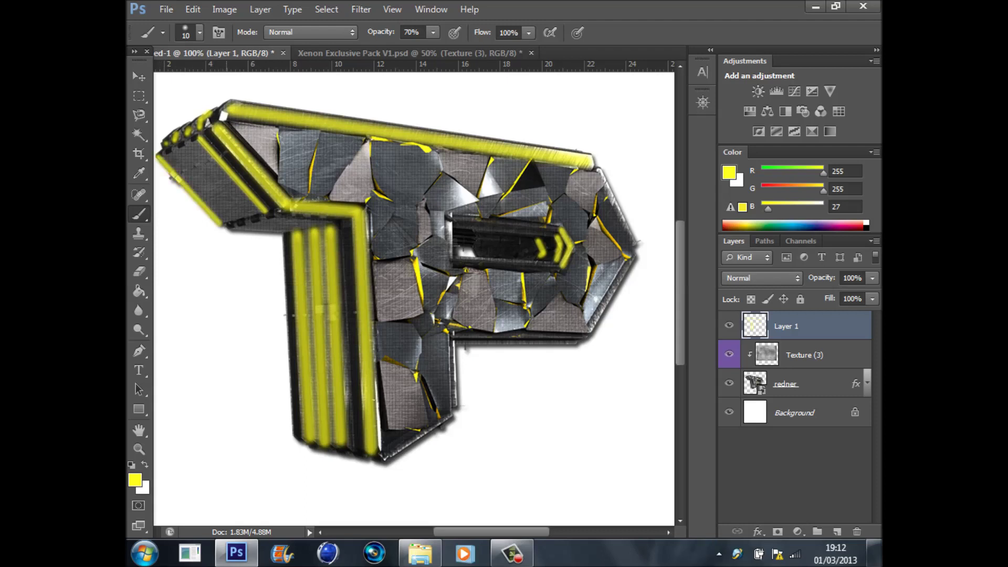
pyautogui.click(231, 230)
pyautogui.keyDown('shift'); pyautogui.click(281, 235); pyautogui.keyUp('shift')
# - Set Layer 1's blend mode to Overlay and its opacity to 87%
pyautogui.click(761, 278)
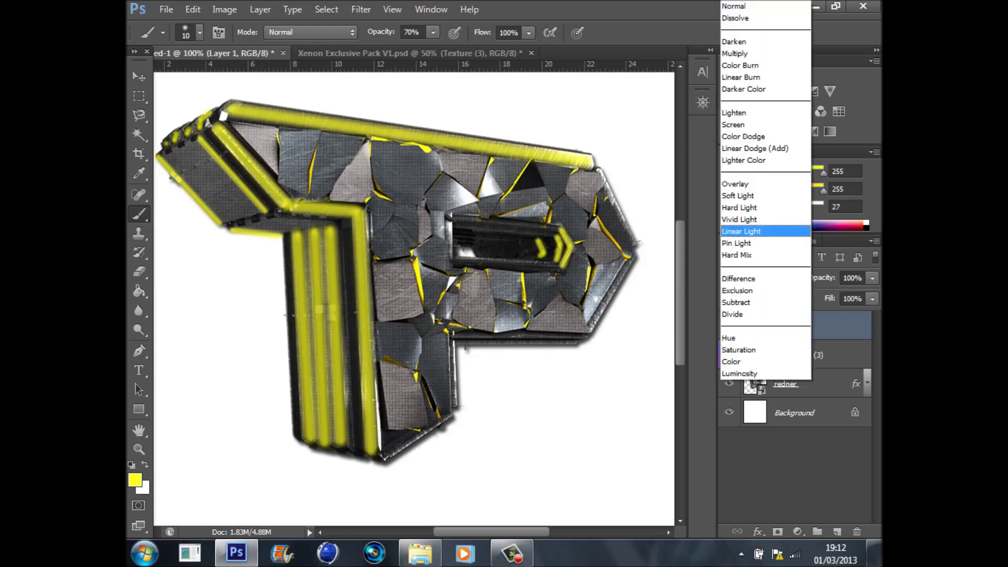
pyautogui.click(740, 183)
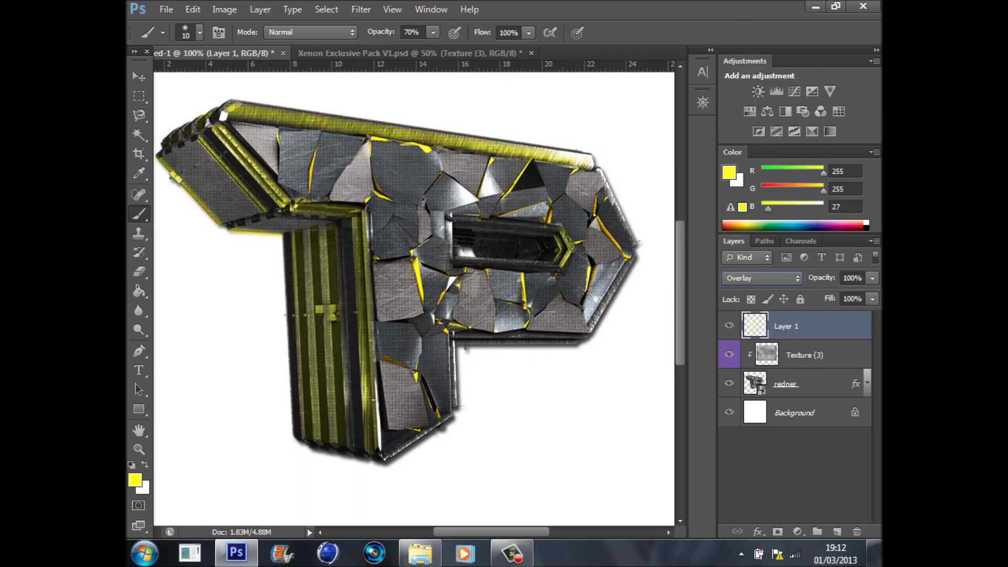
pyautogui.click(872, 278)
pyautogui.moveTo(873, 295); pyautogui.dragTo(861, 295)
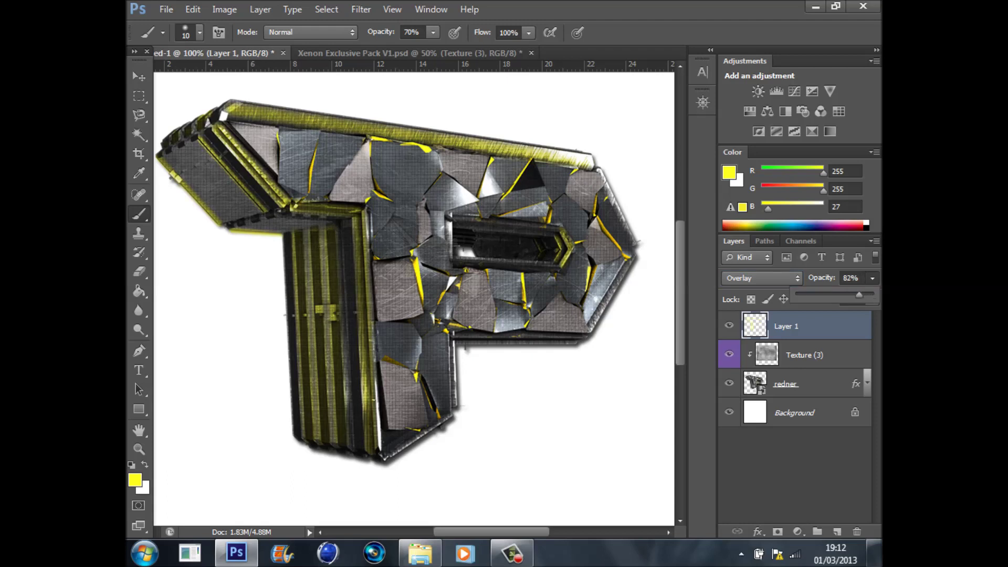
pyautogui.moveTo(859, 295); pyautogui.dragTo(863, 294)
pyautogui.click(580, 173)
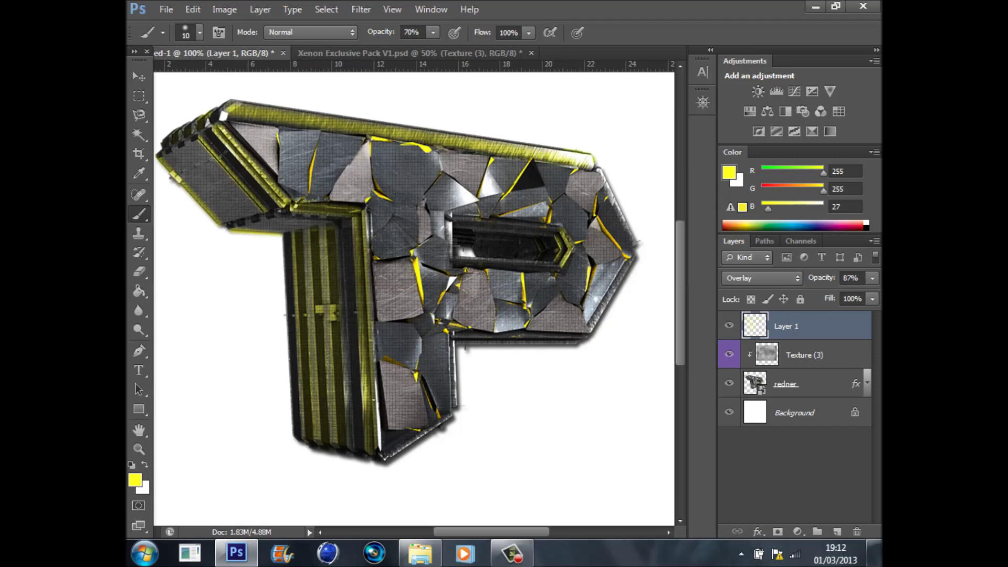
# - Set the brush opacity to 100% and add Layer 1 to the clipping mask on the redner layer
pyautogui.click(433, 32)
pyautogui.moveTo(433, 48); pyautogui.dragTo(456, 48)
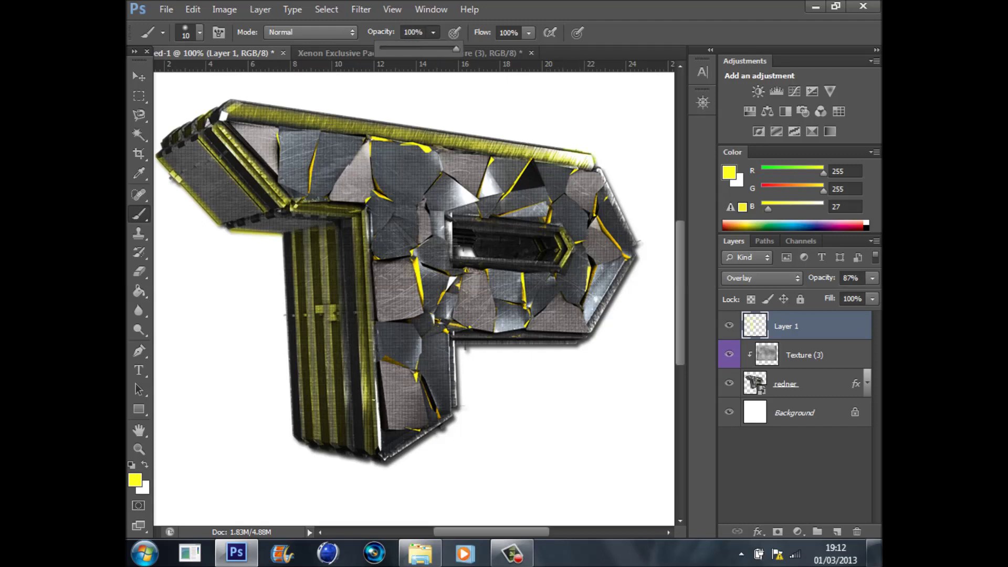
pyautogui.click(512, 553)
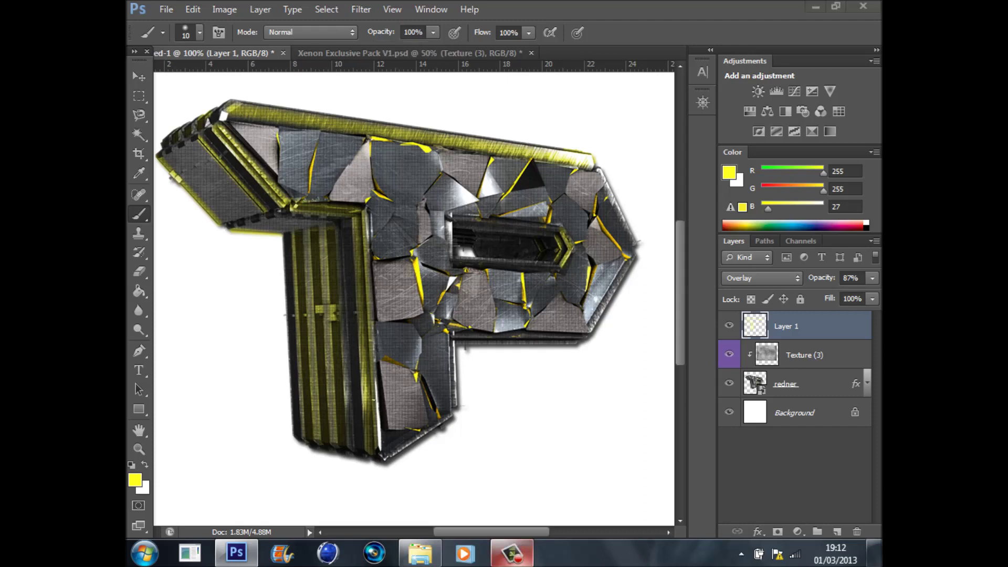
pyautogui.click(812, 483)
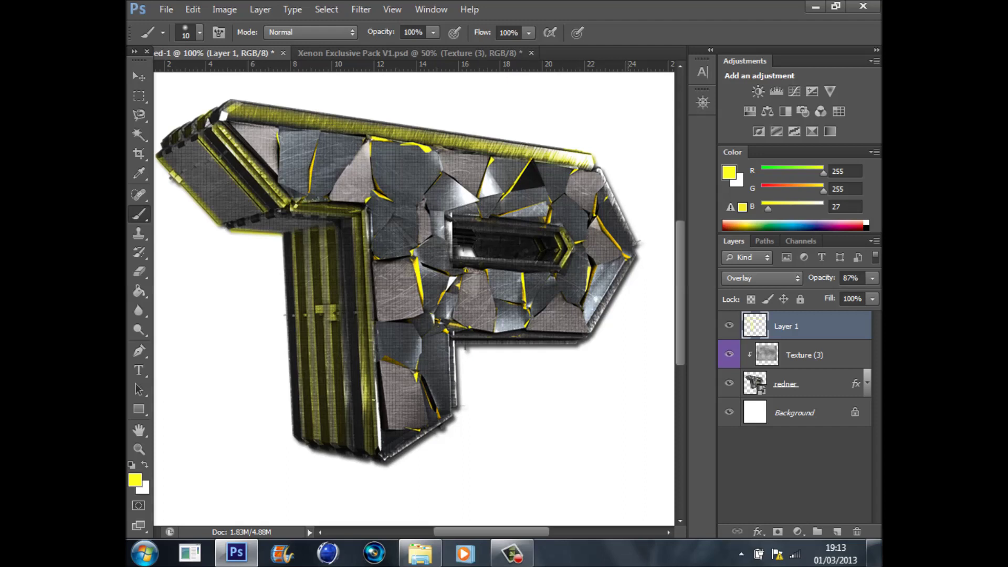
pyautogui.rightClick(803, 326)
pyautogui.click(704, 206)
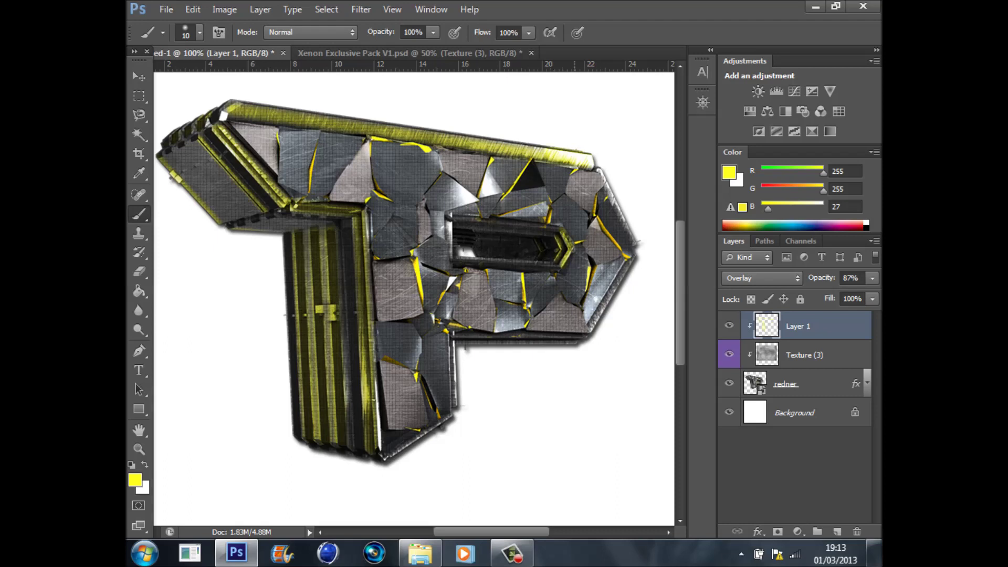
# - Paint yellow lines on Layer 1 along the upper, lower and left borders of the logo's central slot
pyautogui.moveTo(583, 168); pyautogui.dragTo(596, 169)
pyautogui.moveTo(457, 225); pyautogui.dragTo(554, 232)
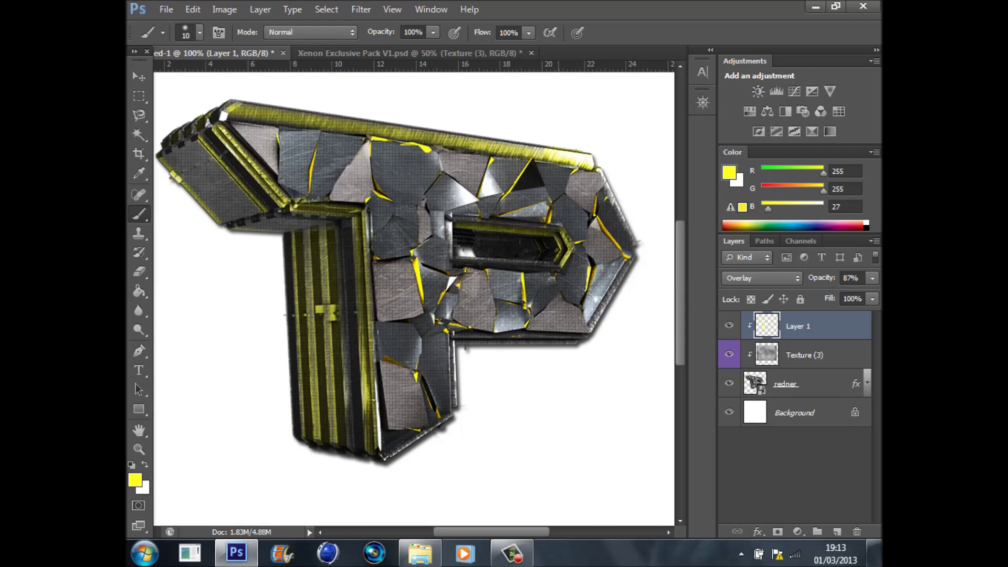
pyautogui.keyDown('shift'); pyautogui.click(458, 216); pyautogui.keyUp('shift')
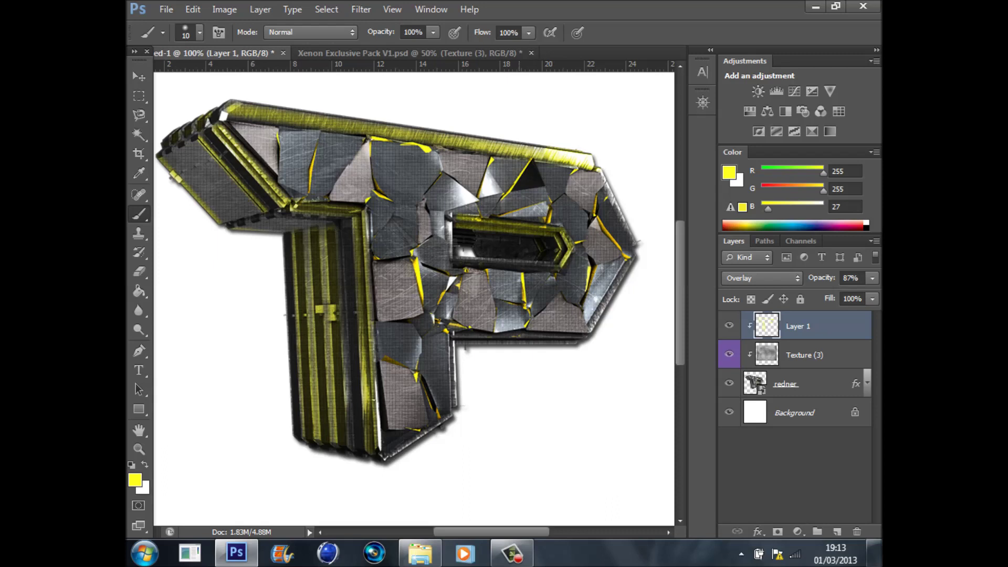
pyautogui.keyDown('shift'); pyautogui.click(455, 262); pyautogui.keyUp('shift')
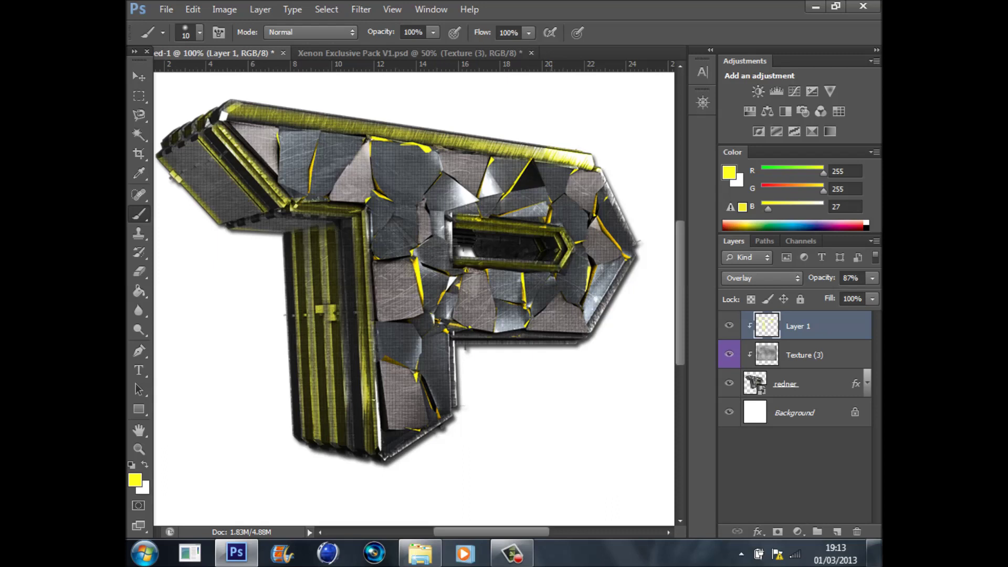
pyautogui.keyDown('shift'); pyautogui.click(457, 258); pyautogui.keyUp('shift')
pyautogui.keyDown('shift'); pyautogui.click(456, 238); pyautogui.keyUp('shift')
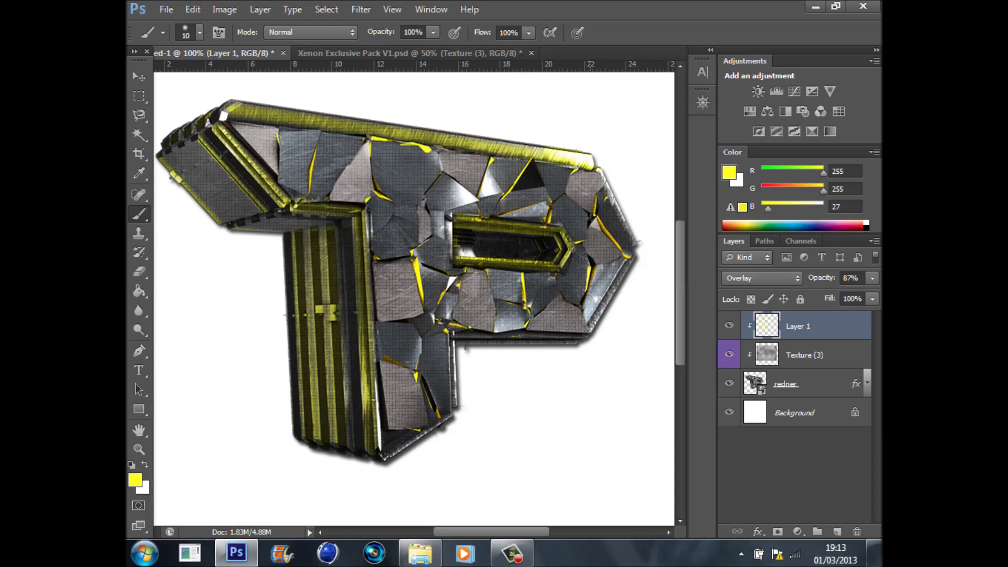
# - Duplicate the redner layer and place the copy directly below the original
pyautogui.hotkey('ctrl', '-')
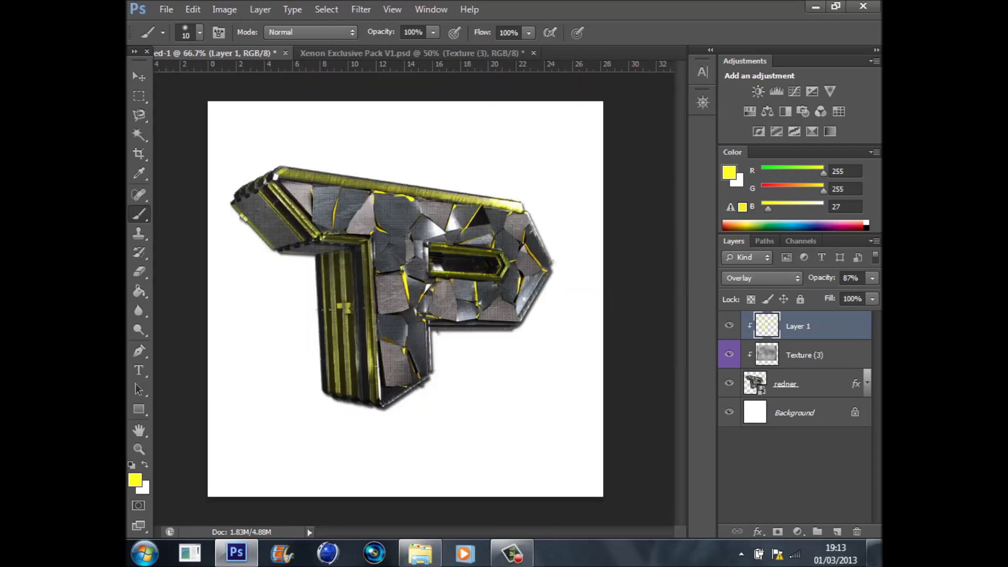
pyautogui.press('v')
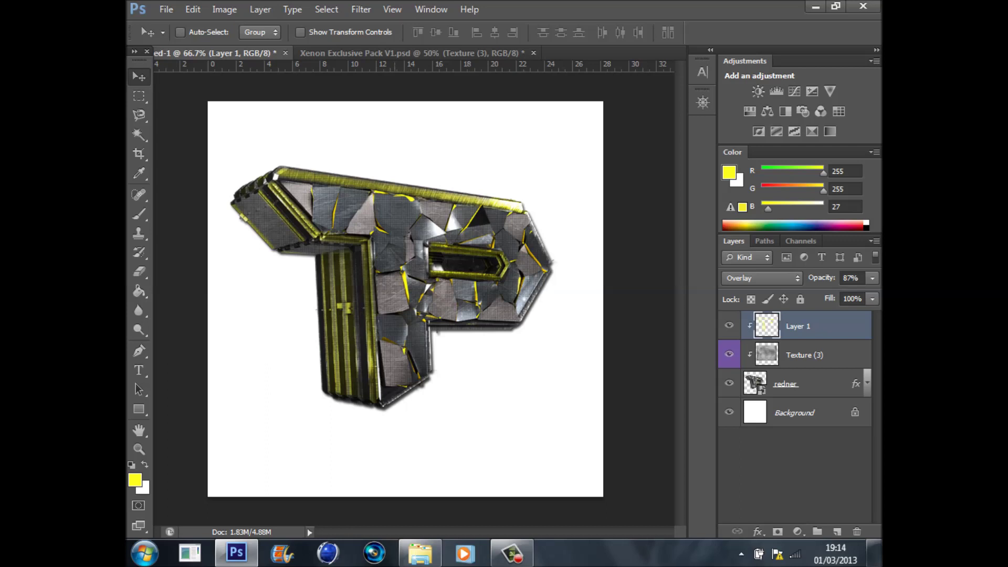
pyautogui.click(814, 383)
pyautogui.rightClick(813, 383)
pyautogui.click(707, 46)
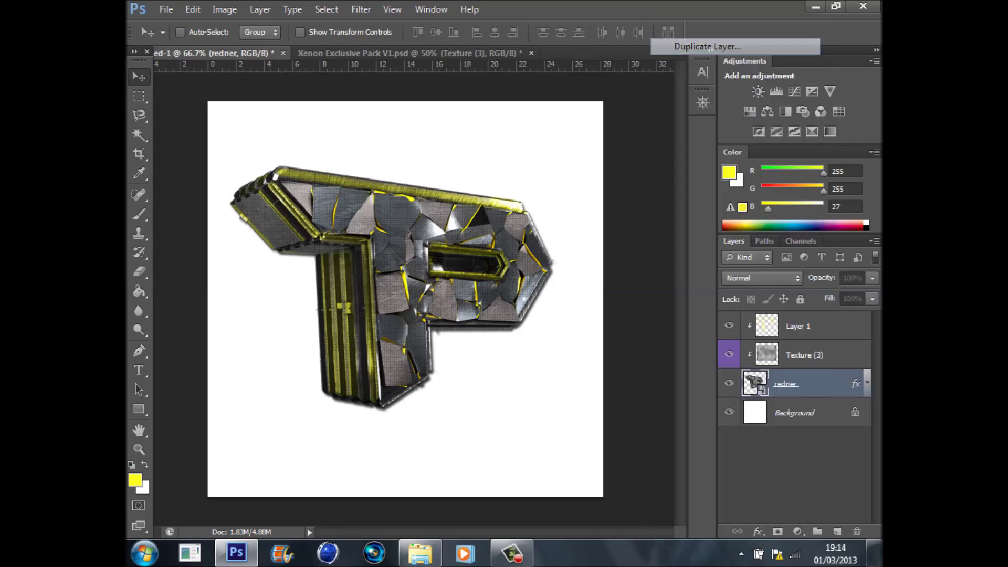
pyautogui.click(637, 167)
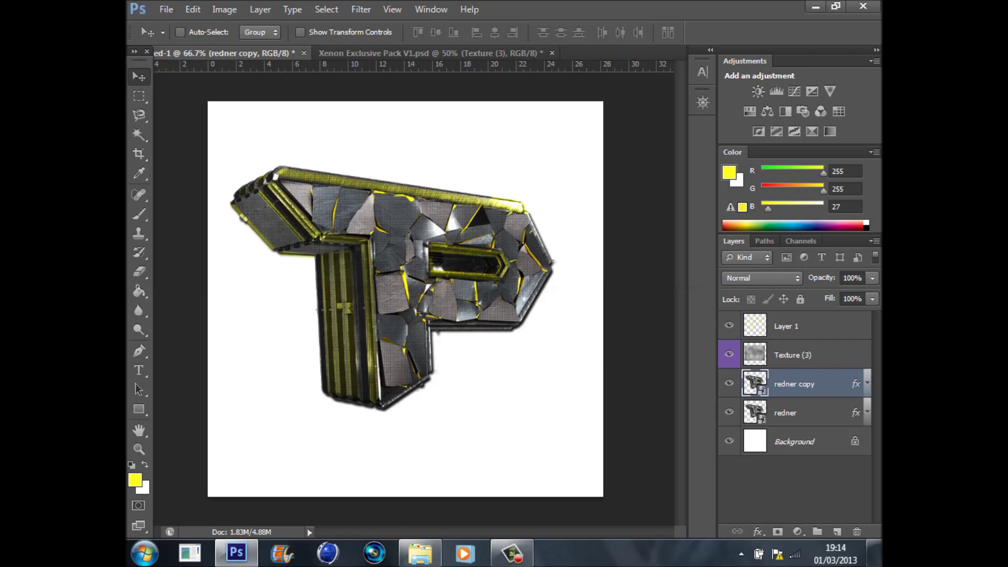
pyautogui.moveTo(798, 384); pyautogui.dragTo(798, 427)
# - Clip Texture (3) and Layer 1 to the original redner layer again
pyautogui.rightClick(819, 355)
pyautogui.click(730, 205)
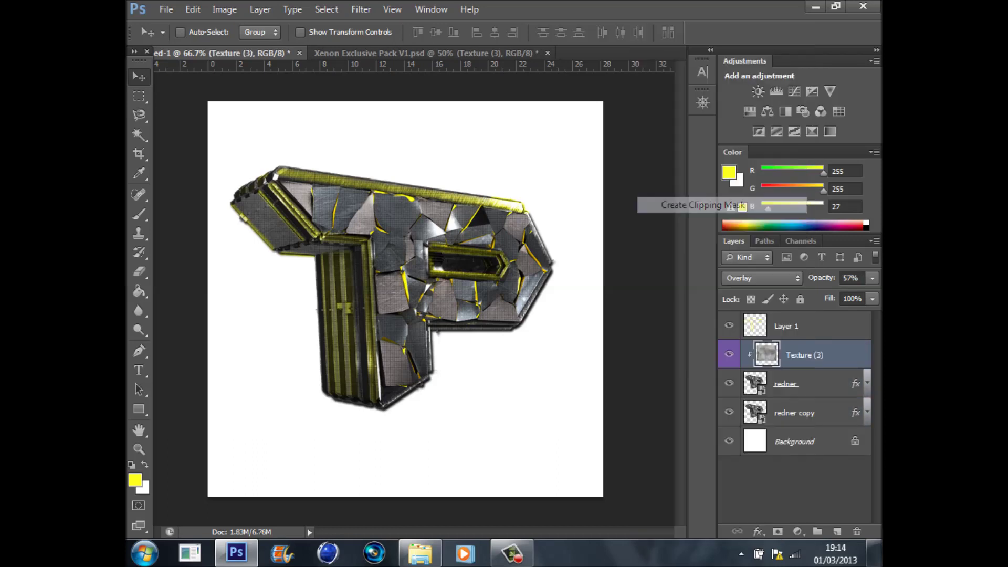
pyautogui.click(814, 326)
pyautogui.rightClick(814, 326)
pyautogui.click(729, 205)
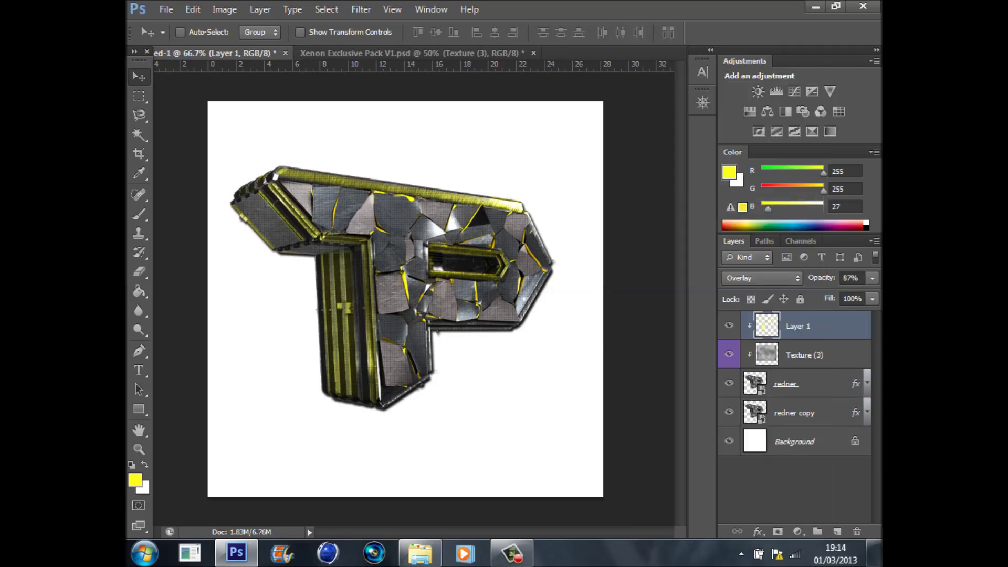
# - Try to apply the Oil Paint filter to the redner copy layer
pyautogui.click(808, 412)
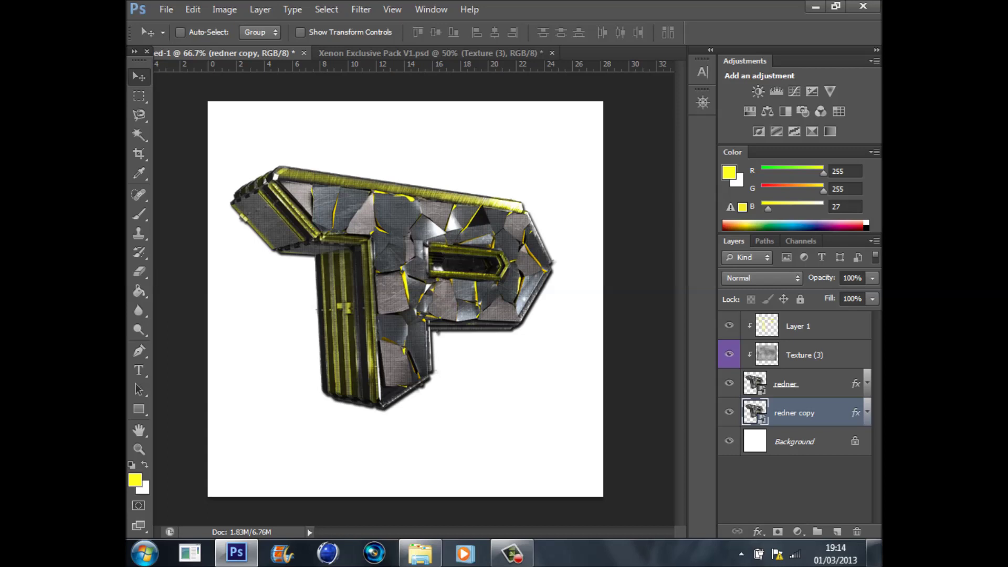
pyautogui.click(361, 9)
pyautogui.click(380, 123)
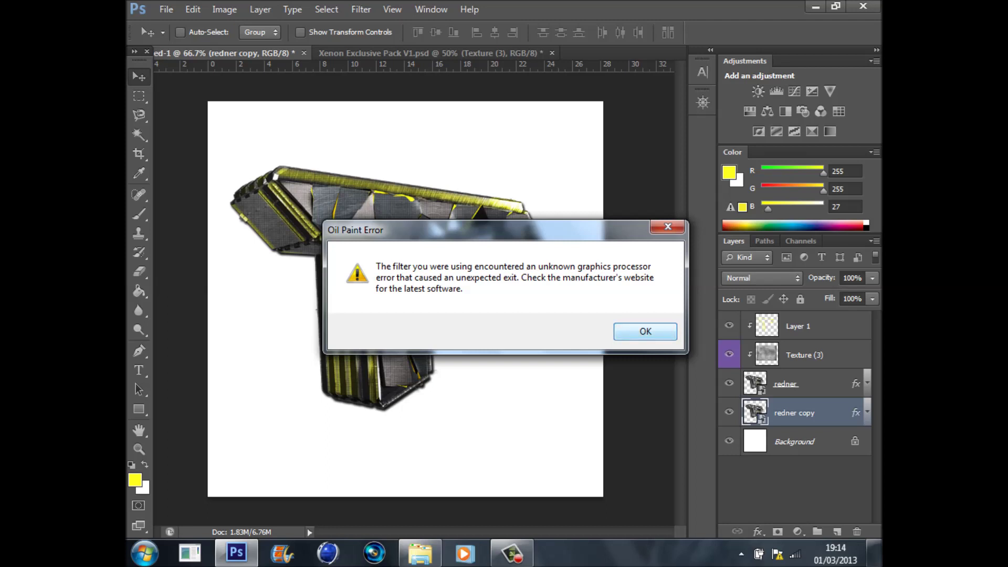
pyautogui.press('Return')
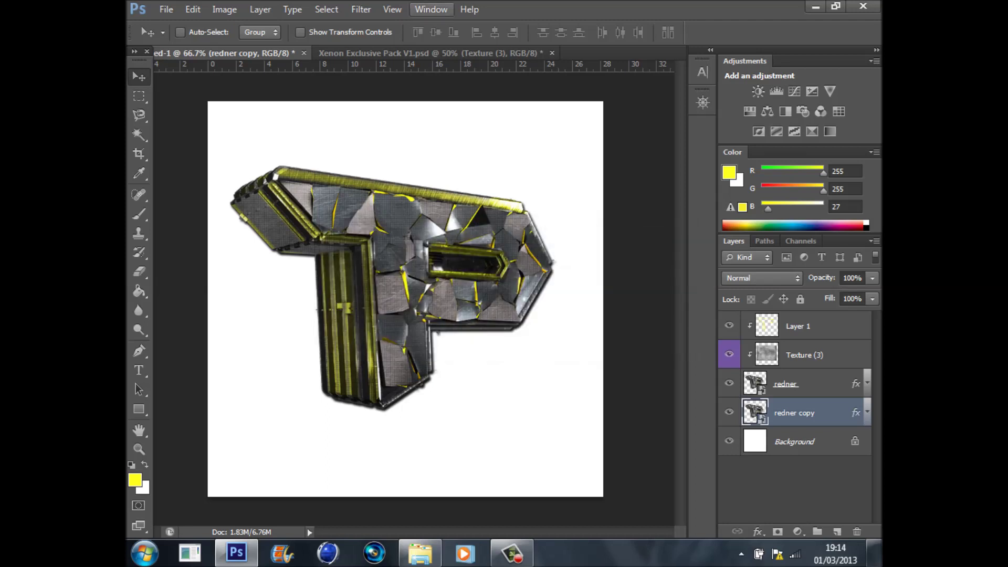
# - Try the Filter Gallery's Glowing Edges effect on the original redner layer, previewing Diffuse Glow as an alternative, and undo the applied filter
pyautogui.click(361, 9)
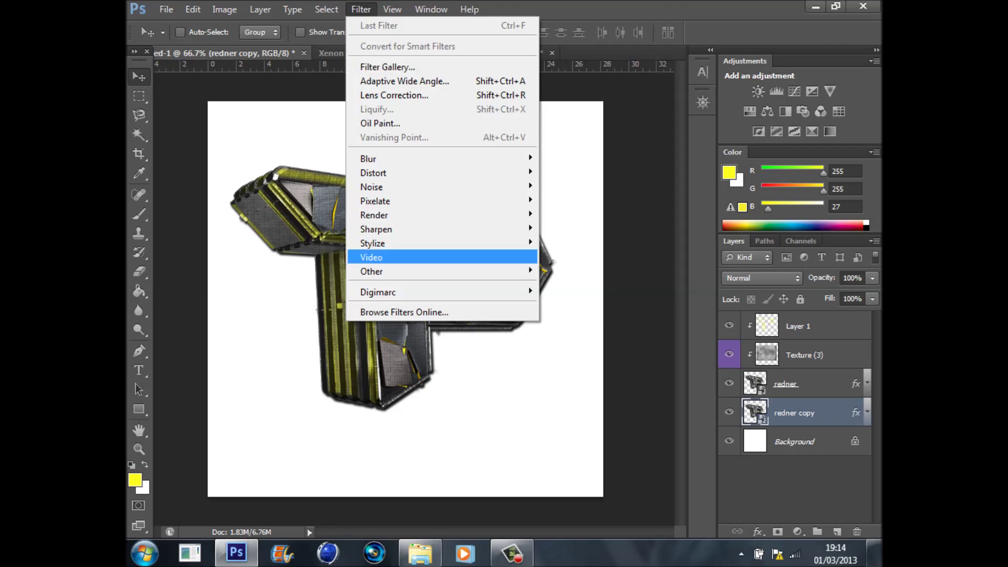
pyautogui.click(794, 485)
pyautogui.click(809, 384)
pyautogui.click(361, 9)
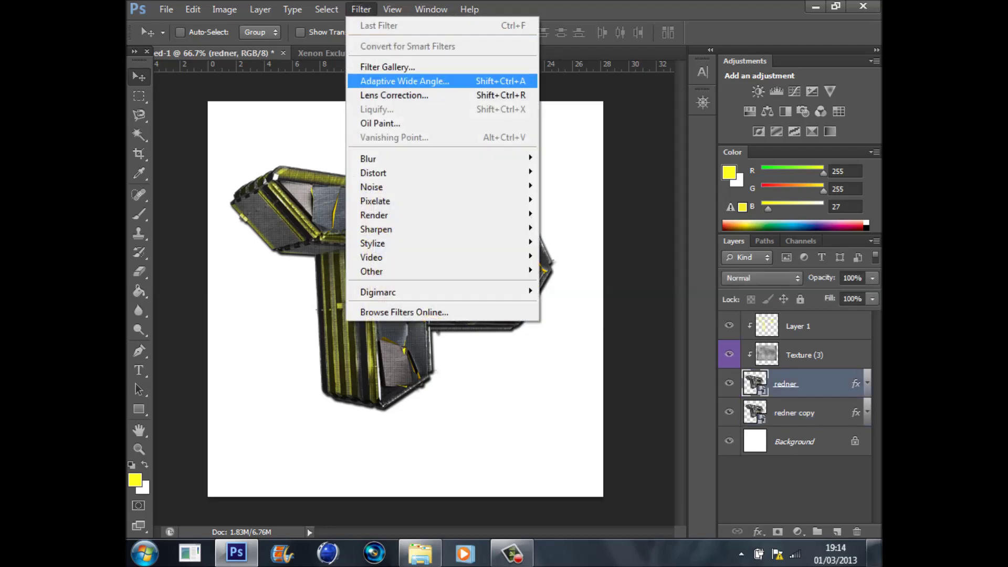
pyautogui.click(377, 65)
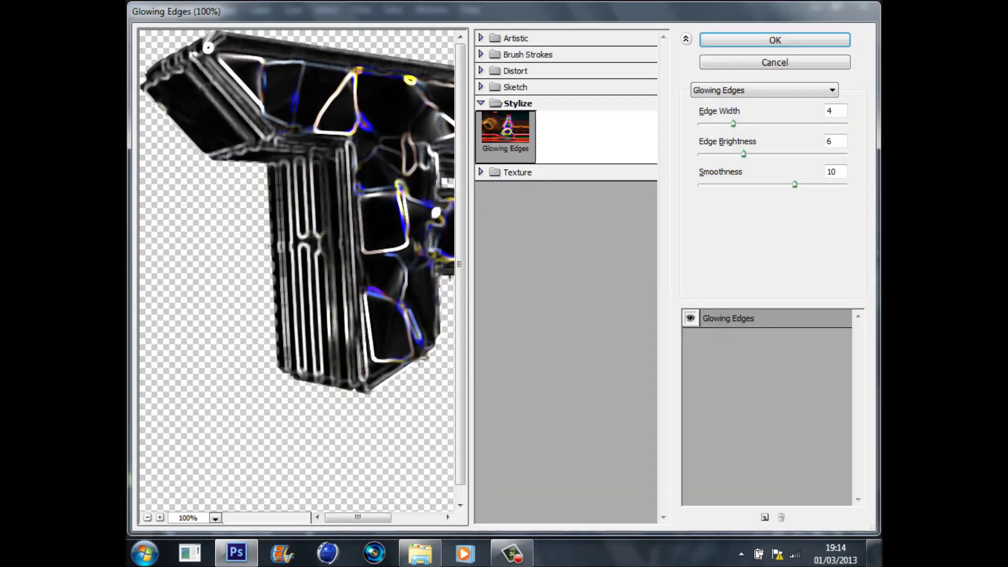
pyautogui.click(514, 70)
pyautogui.click(504, 99)
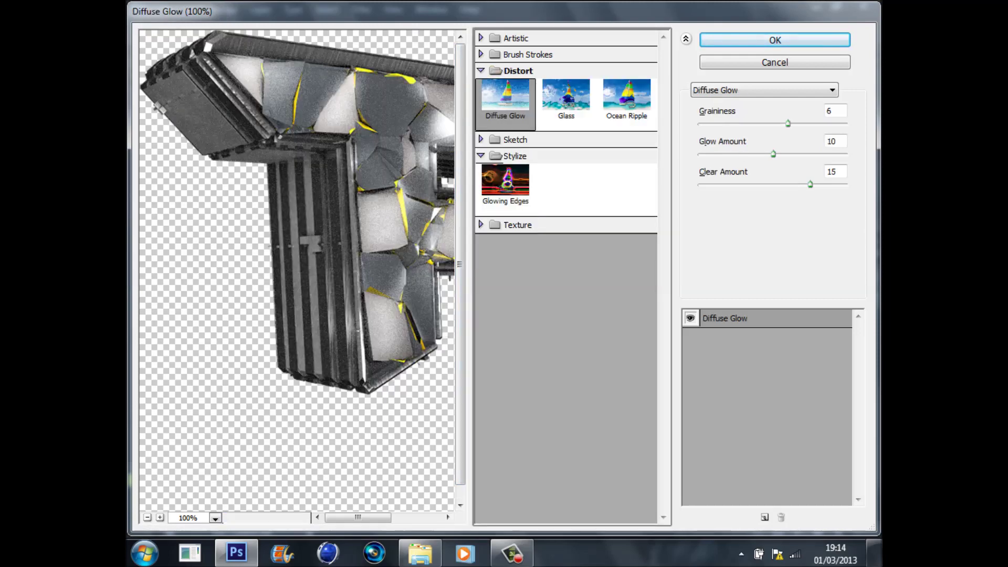
pyautogui.click(513, 71)
pyautogui.click(505, 131)
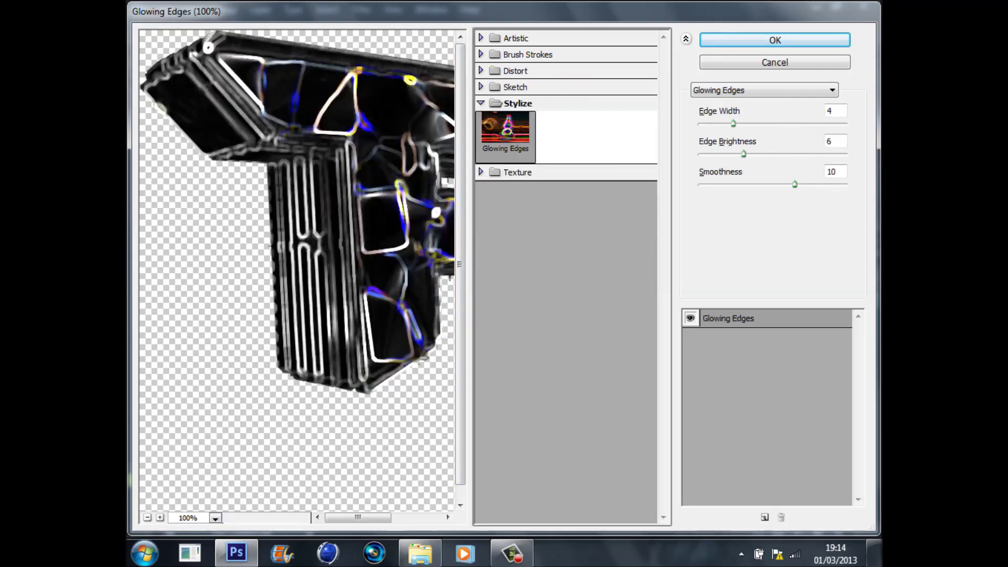
pyautogui.press('Return')
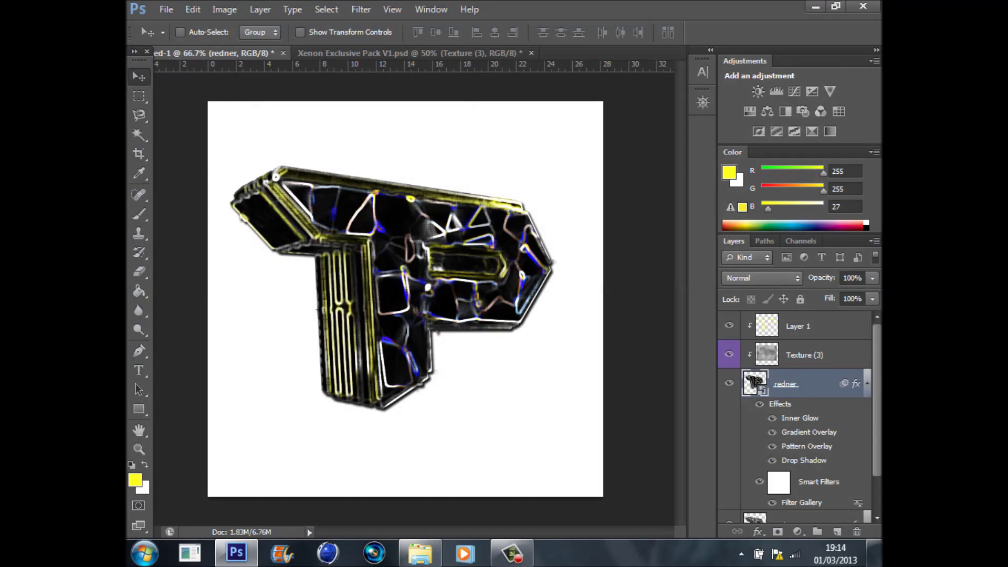
pyautogui.click(193, 9)
pyautogui.click(252, 6)
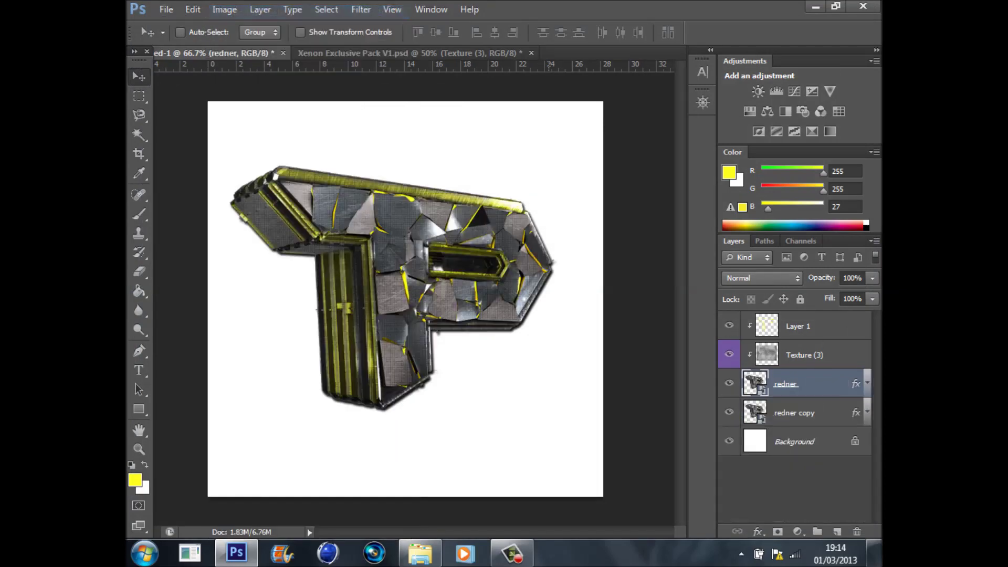
# - Delete the redner copy layer, keeping the original redner layer with its clipped texture and highlights
pyautogui.click(794, 442)
pyautogui.click(795, 413)
pyautogui.click(794, 486)
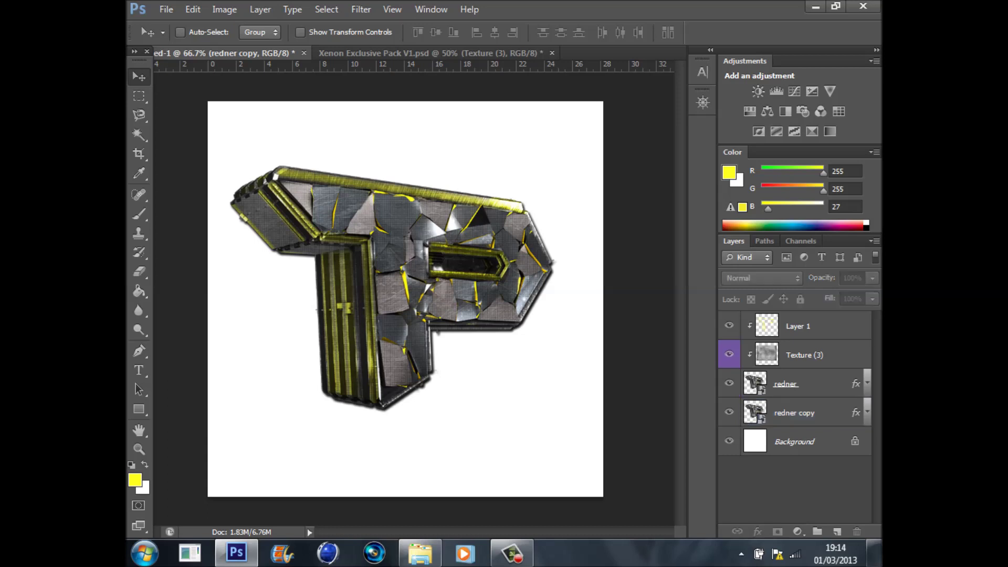
pyautogui.click(795, 414)
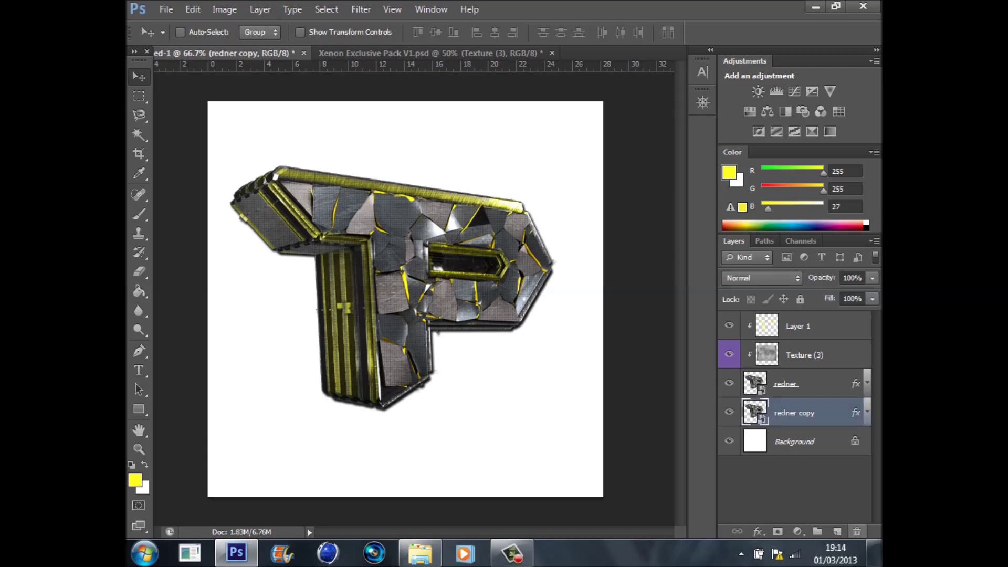
pyautogui.click(857, 531)
pyautogui.click(431, 205)
pyautogui.press('Return')
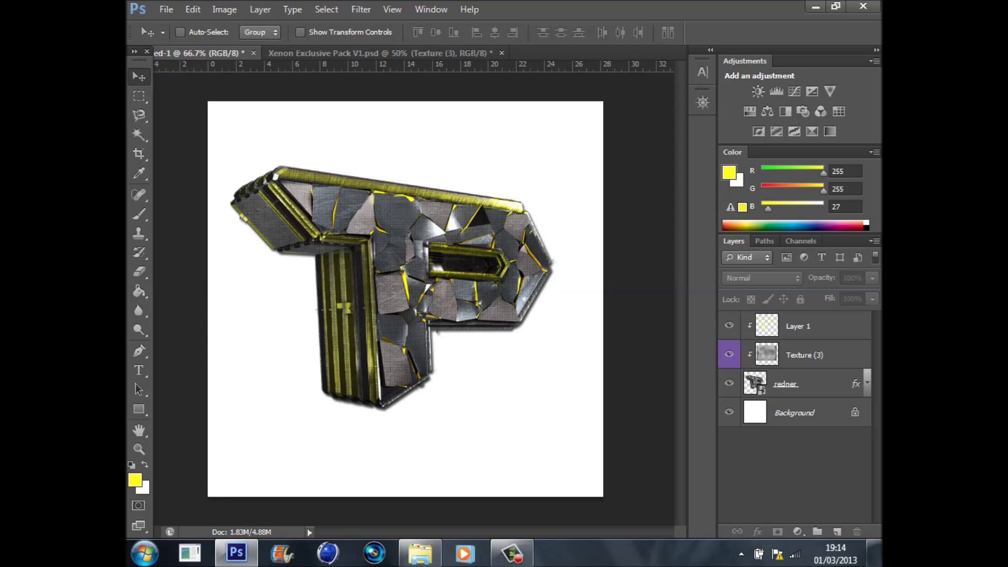
pyautogui.click(512, 554)
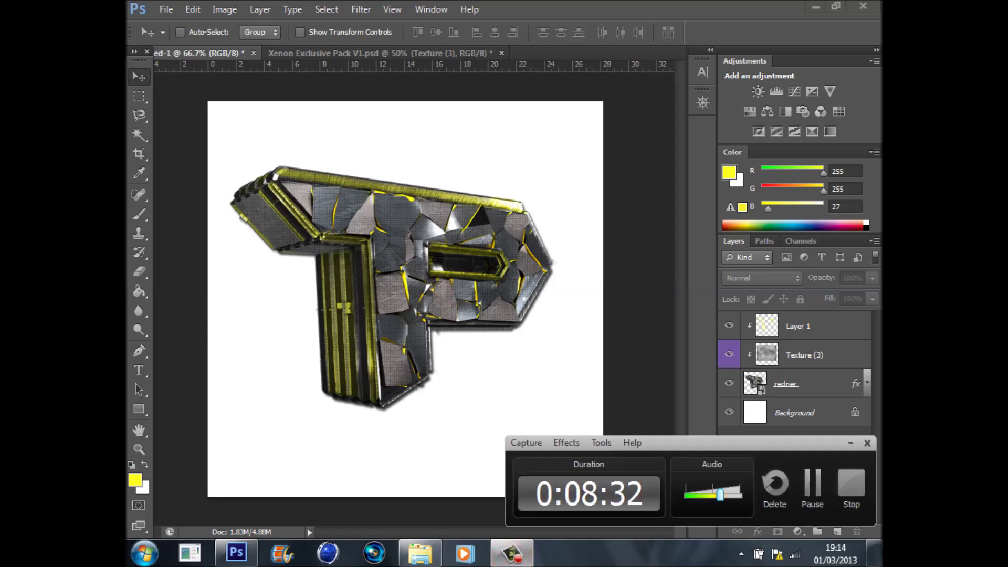